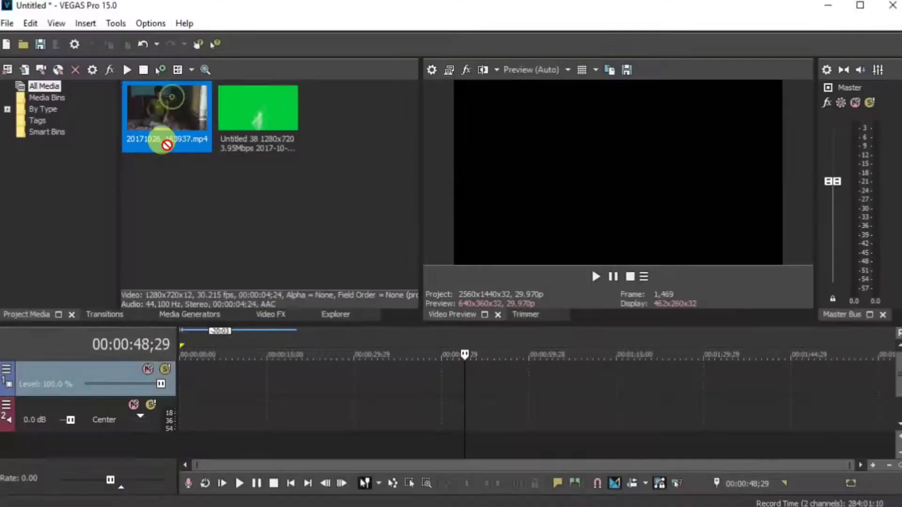
Step: Place the phone video on the timeline and play it from about the 10-second mark
left_click_drag(164, 155, 182, 399)
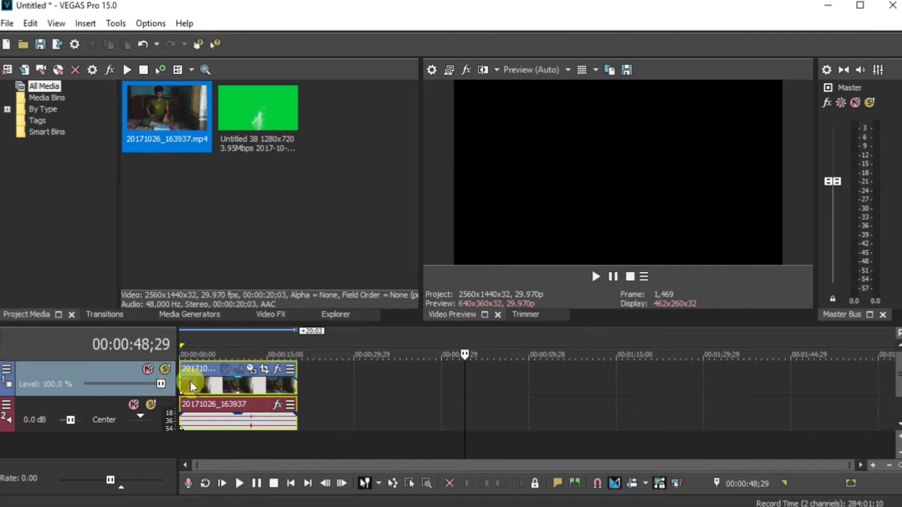
left_click(188, 380)
key("space")
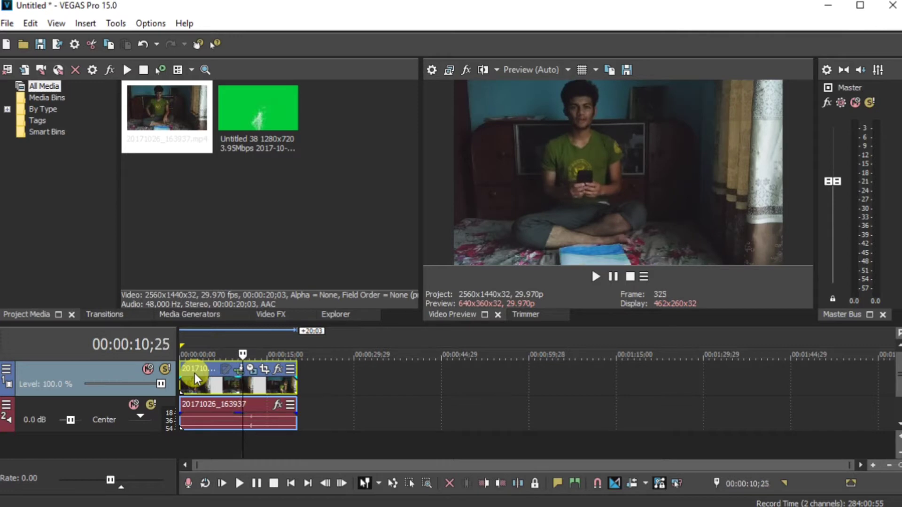
Step: Step to frame 358 and save that preview frame as the snapshot Image7.jpg
key("Left")
key("Left")
key("Left")
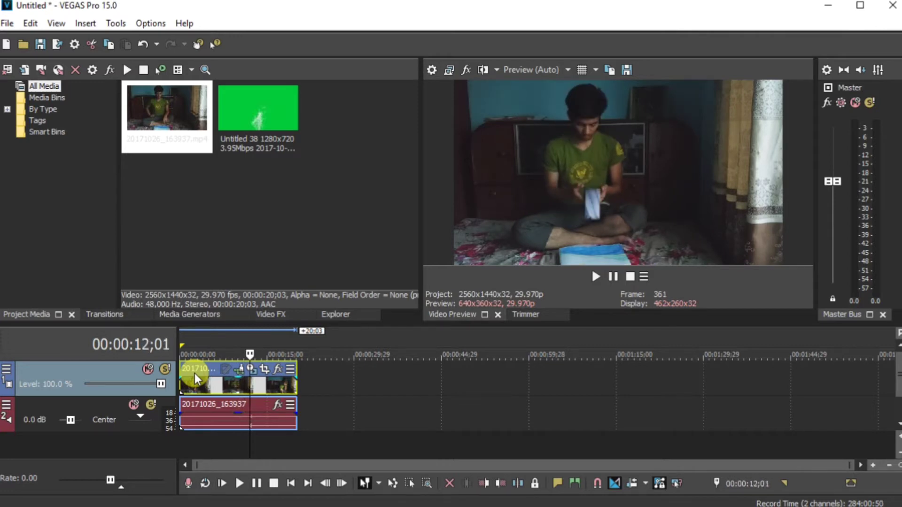
key("Right")
key("Right")
key("Right")
key("Right")
key("Right")
key("Right")
key("Left")
key("Left")
key("Left")
key("Left")
key("Left")
key("Left")
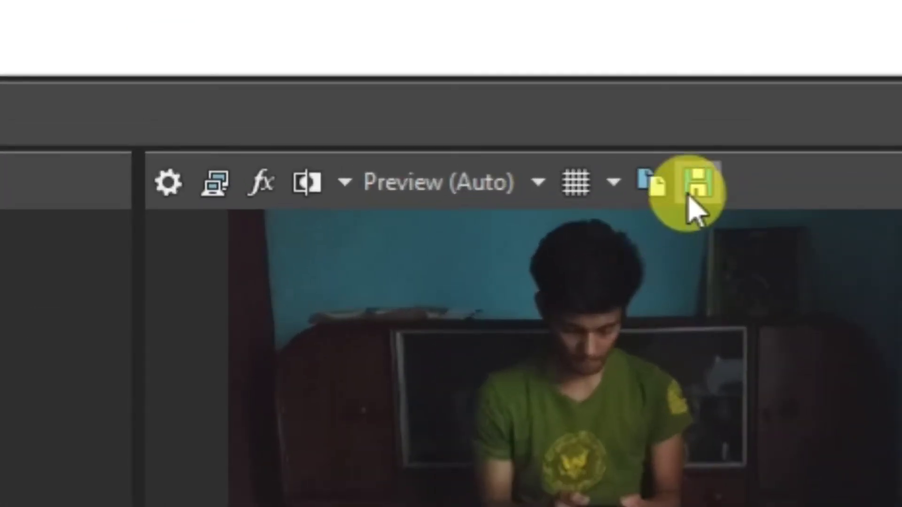
left_click(652, 126)
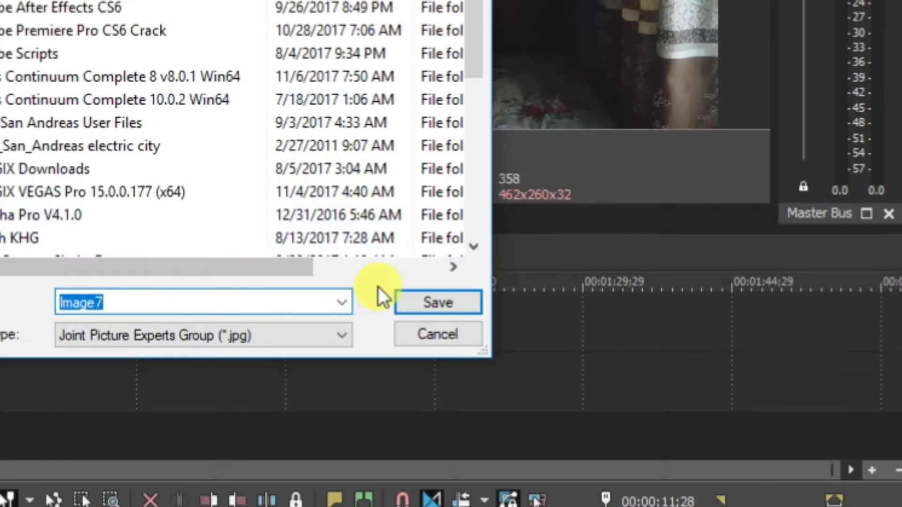
left_click(416, 294)
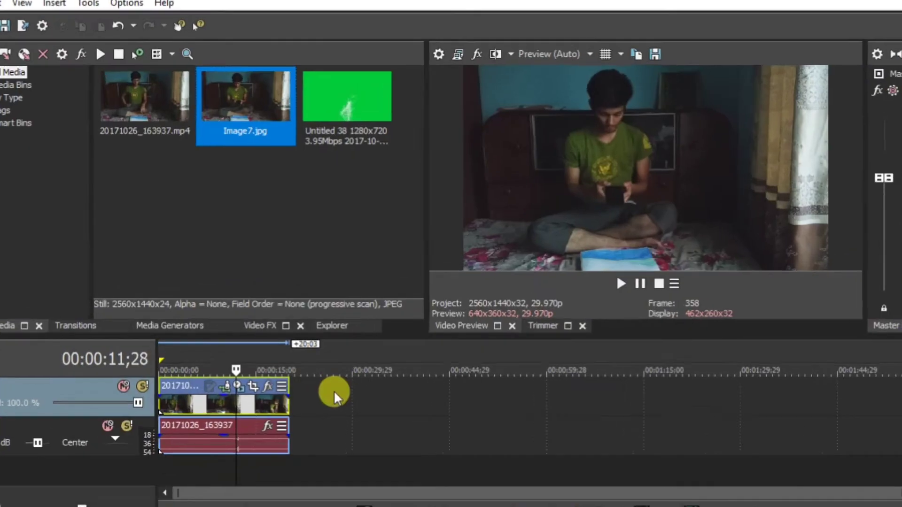
Step: Insert a new top video track and place image 7.jpg on it at about 11;28
right_click(334, 397)
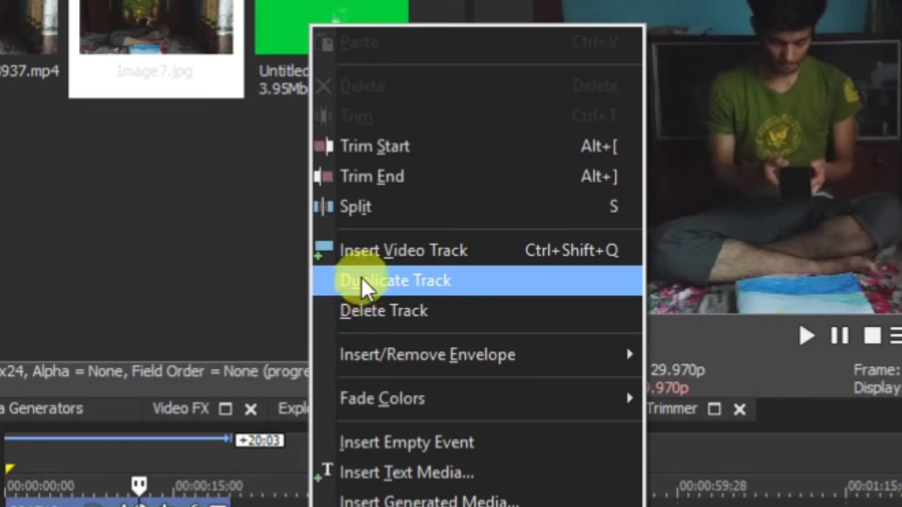
left_click(364, 257)
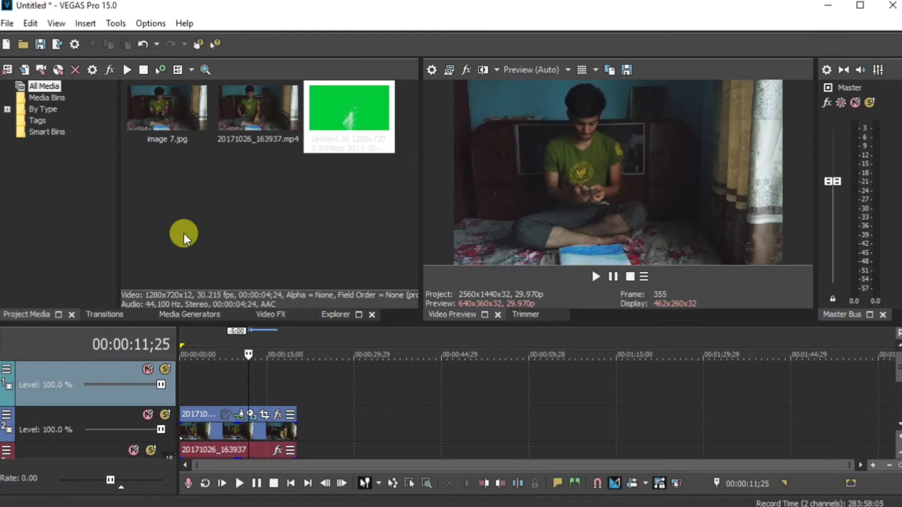
left_click_drag(246, 374, 244, 370)
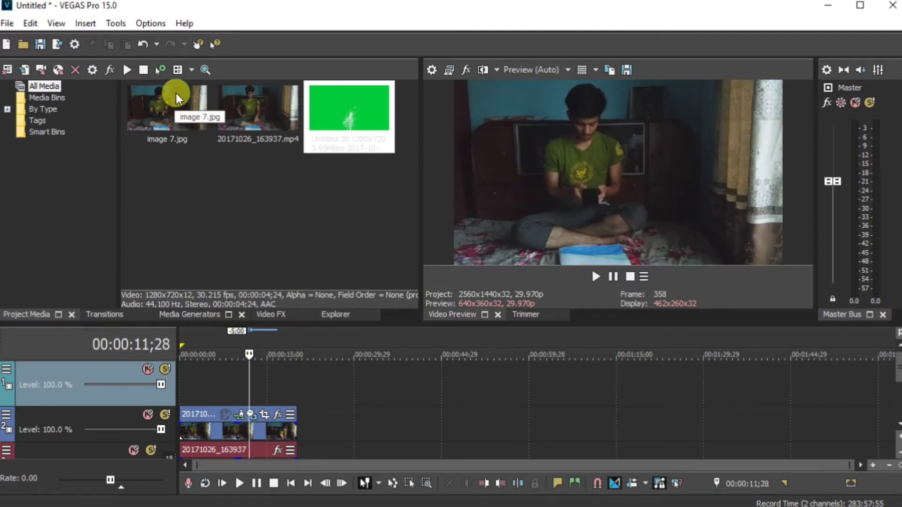
left_click_drag(178, 98, 257, 368)
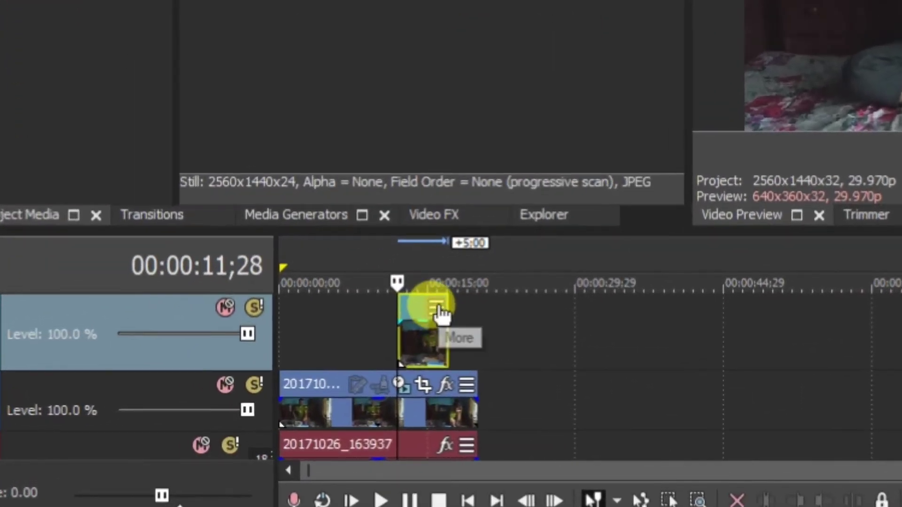
Step: In the still's Event Pan/Crop, enable Mask, select the Anchor Creation Tool and zoom in
left_click(273, 367)
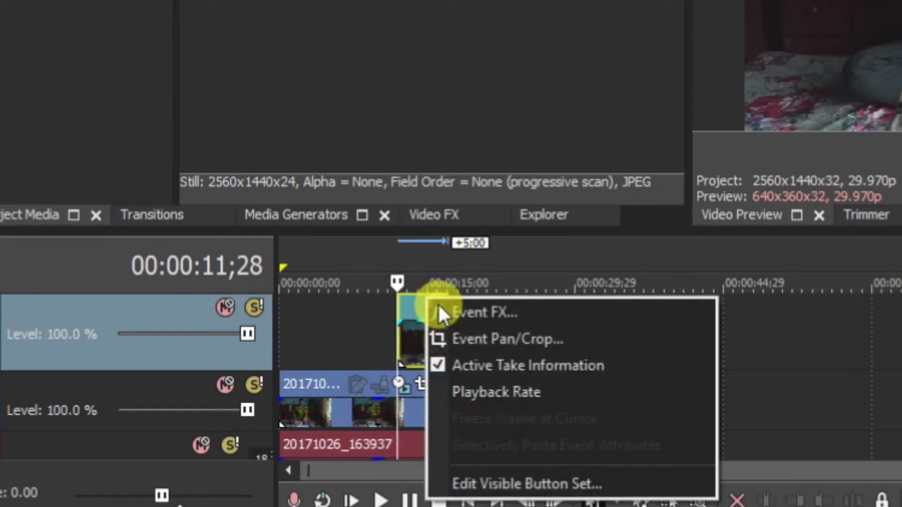
left_click(442, 339)
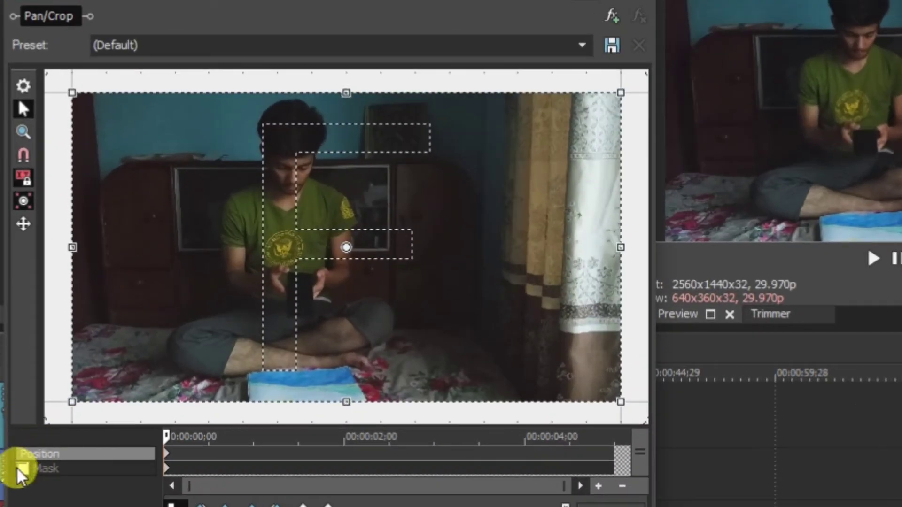
left_click(18, 468)
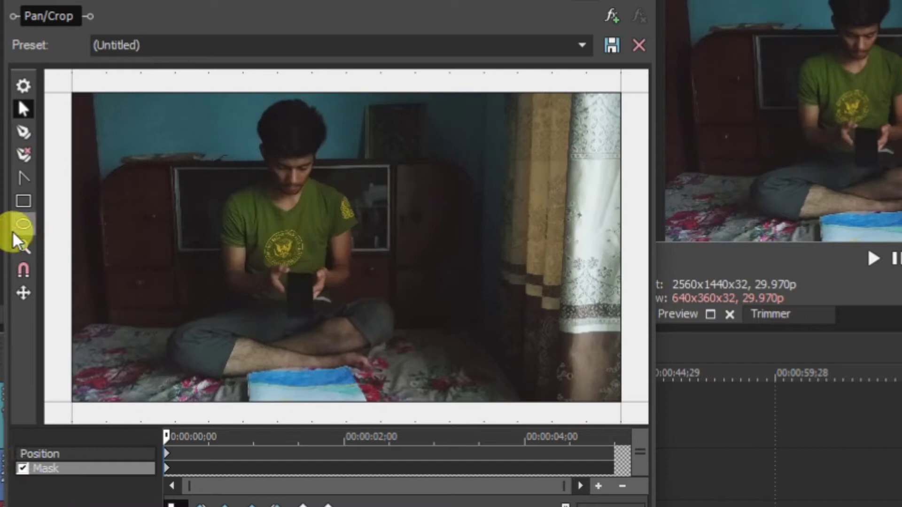
left_click(22, 129)
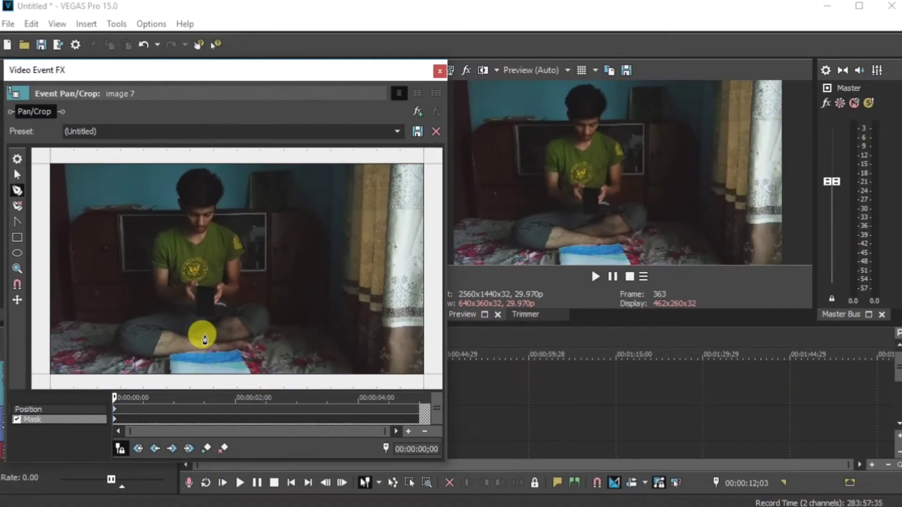
scroll(293, 347, "up", 2)
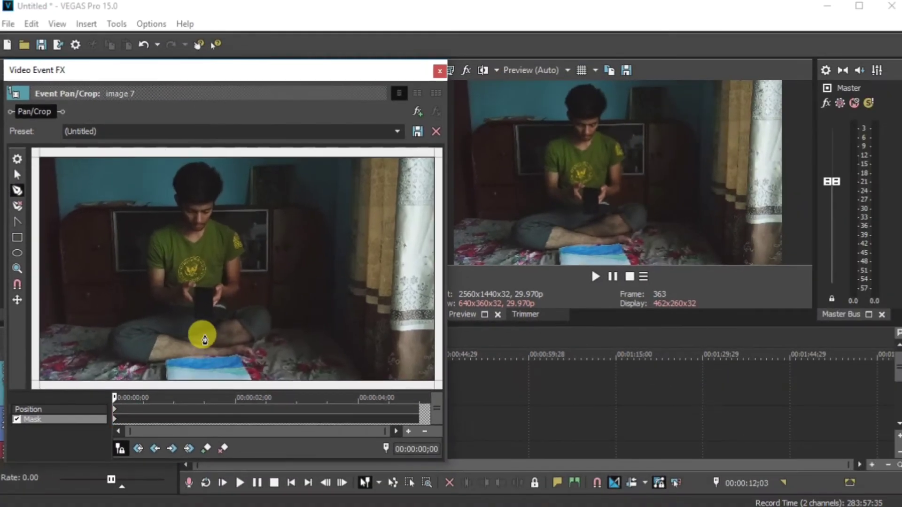
scroll(205, 339, "up", 4)
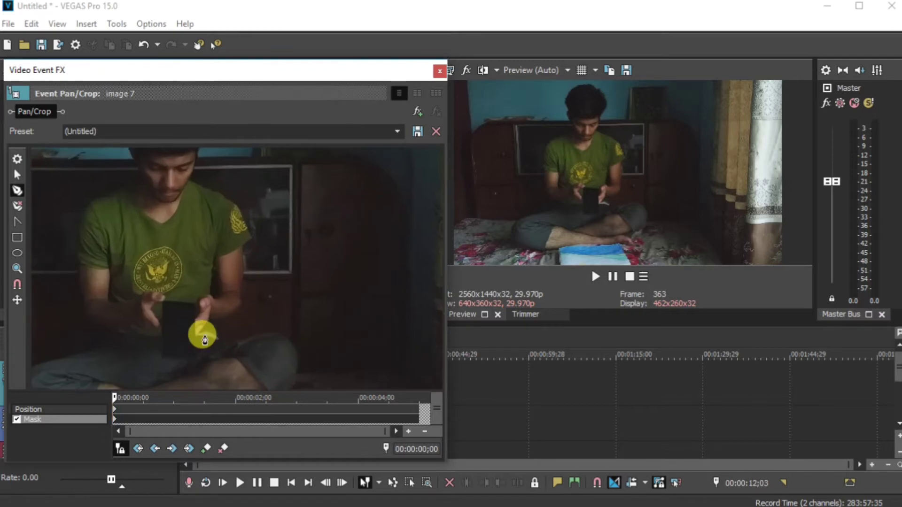
scroll(207, 343, "up", 1)
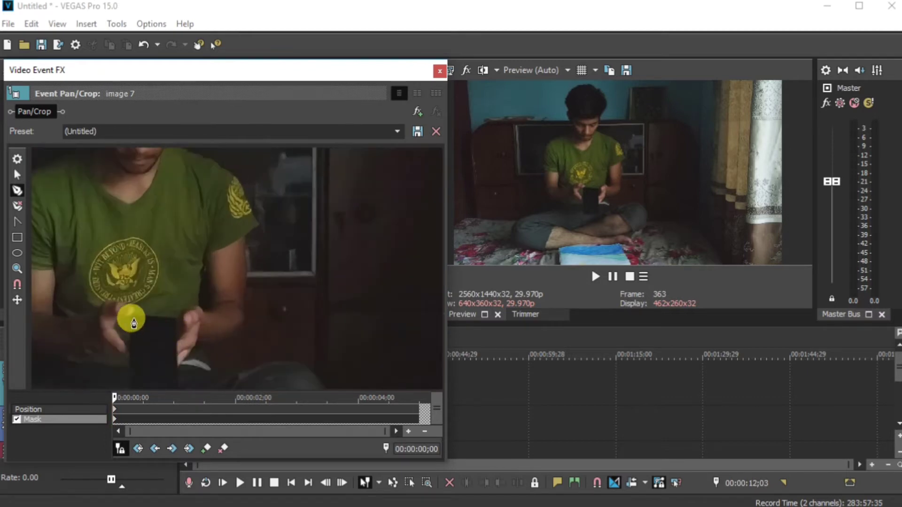
Step: Draw a closed four-point mask tightly around the phone held in the hands
left_click(132, 317)
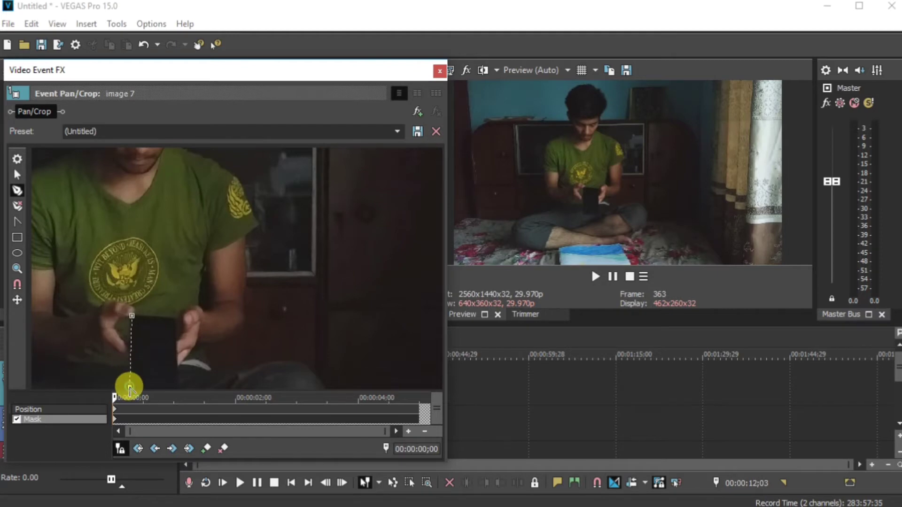
left_click(129, 386)
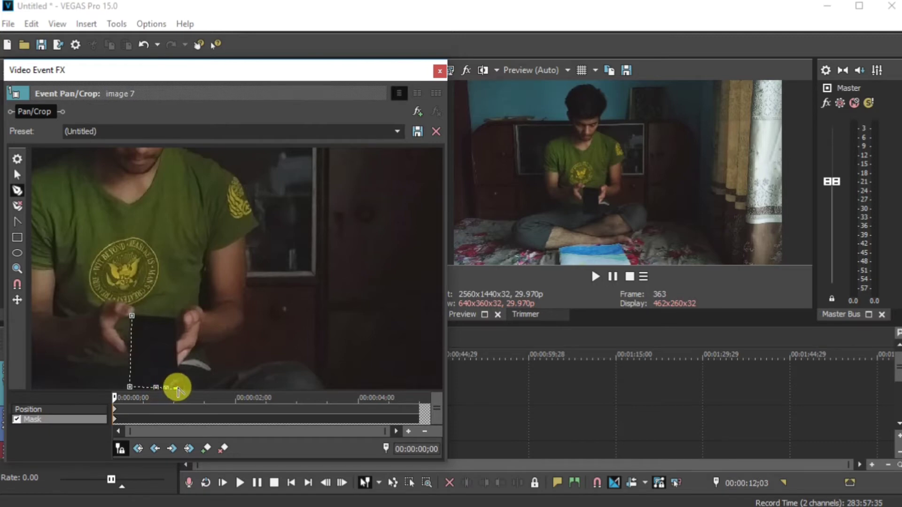
left_click(177, 388)
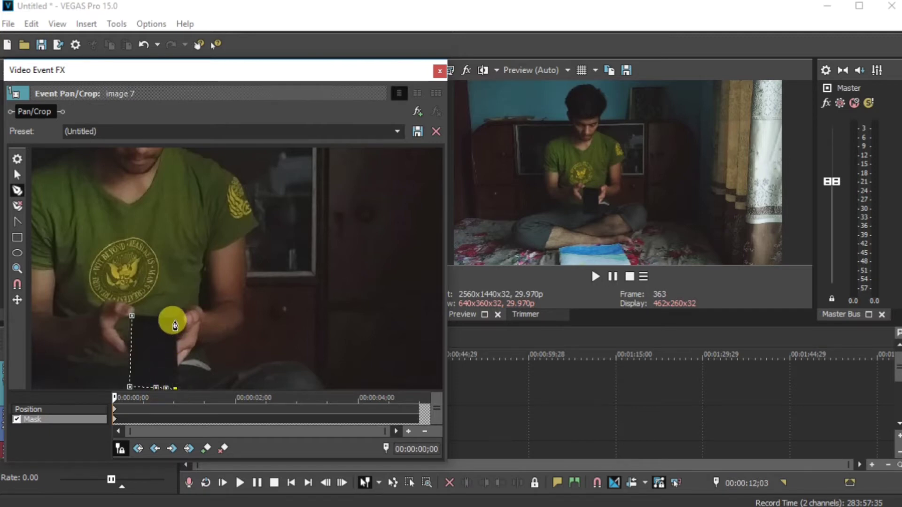
left_click(173, 321)
left_click(131, 316)
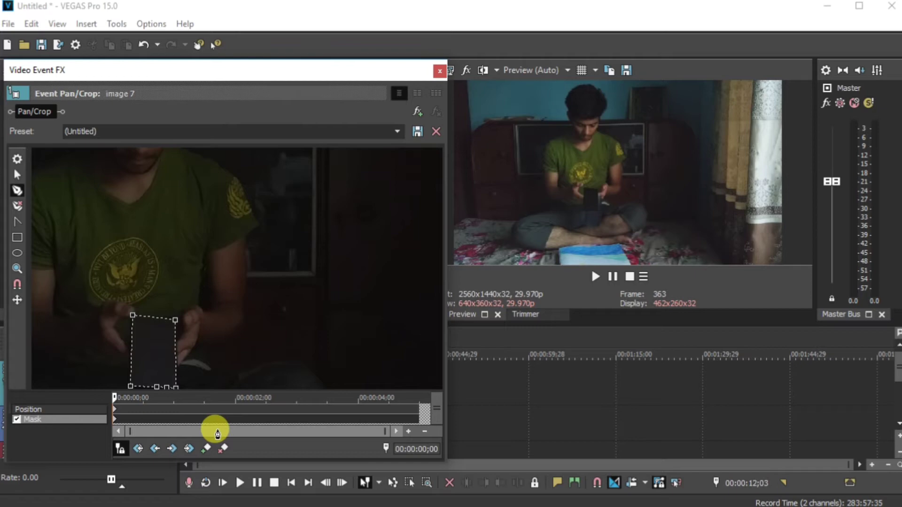
left_click(174, 385)
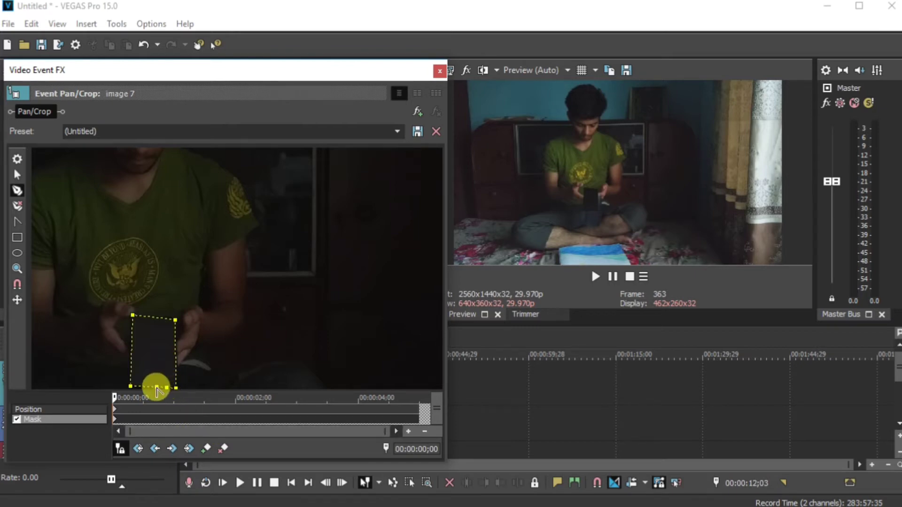
left_click(17, 174)
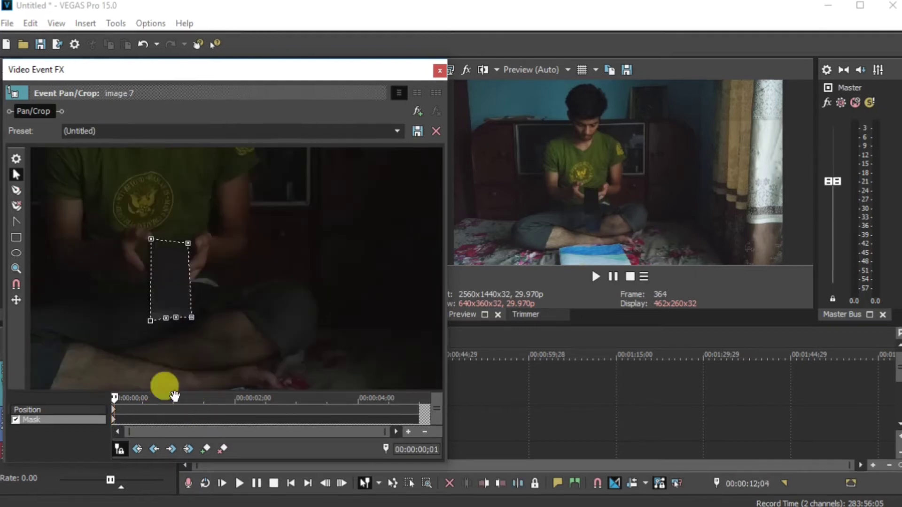
Step: Shift the still's crop framing upward over the first frames, keyframing it at frame 4
left_click(63, 409)
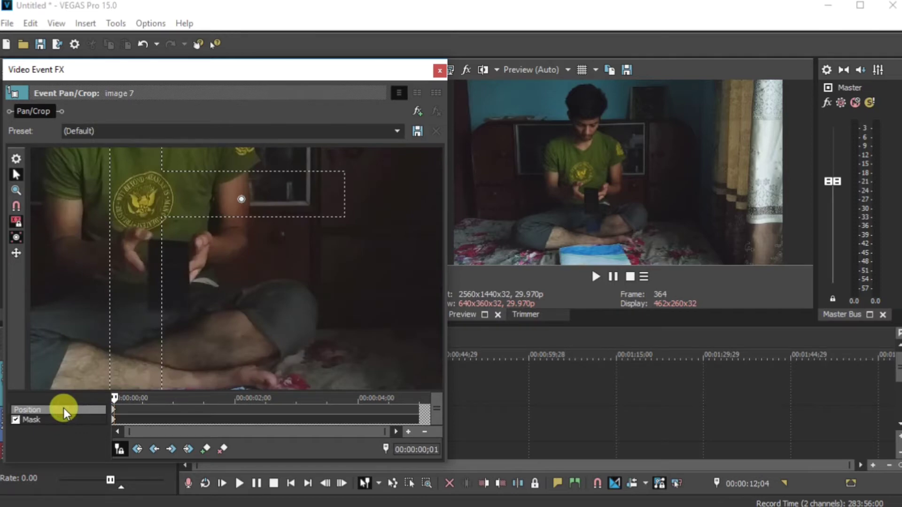
left_click_drag(267, 308, 265, 257)
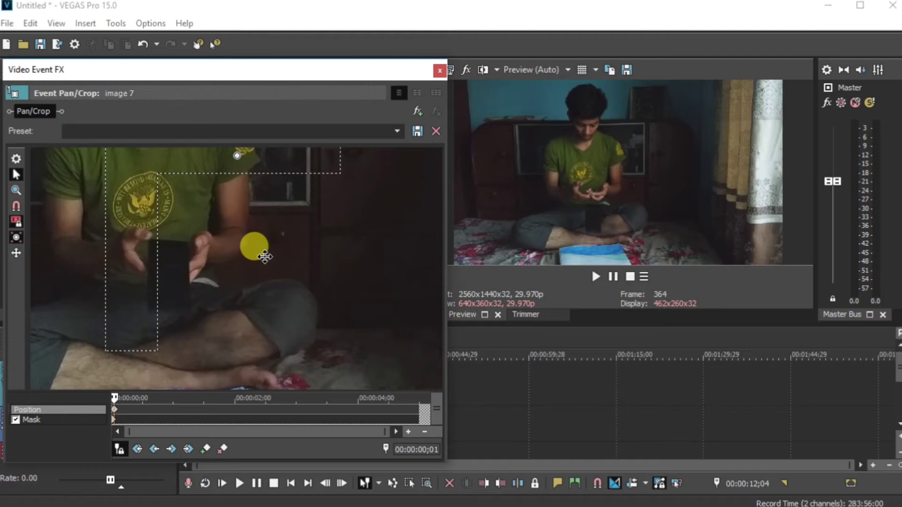
left_click(258, 409)
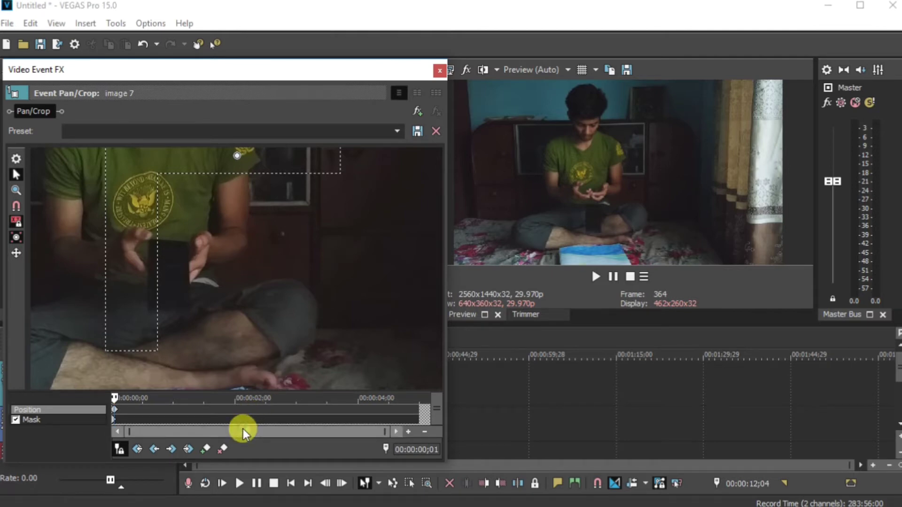
key("Right")
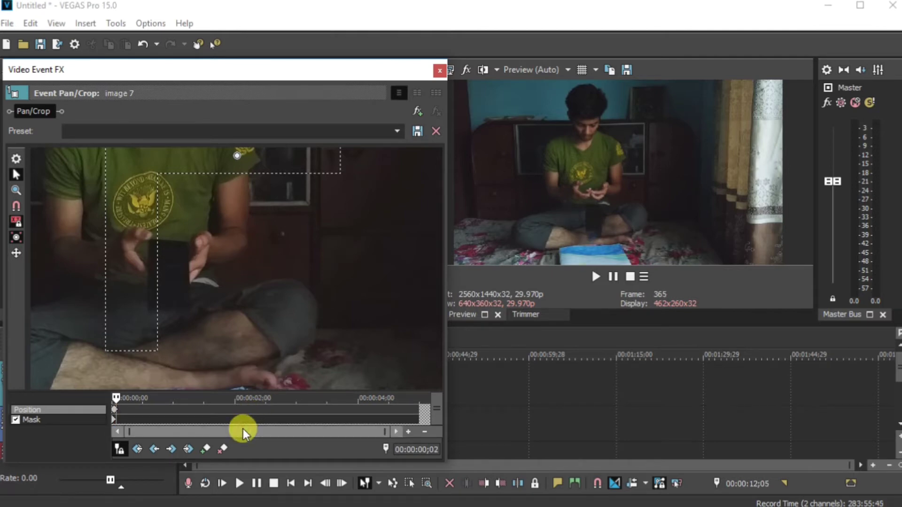
left_click_drag(223, 292, 222, 276)
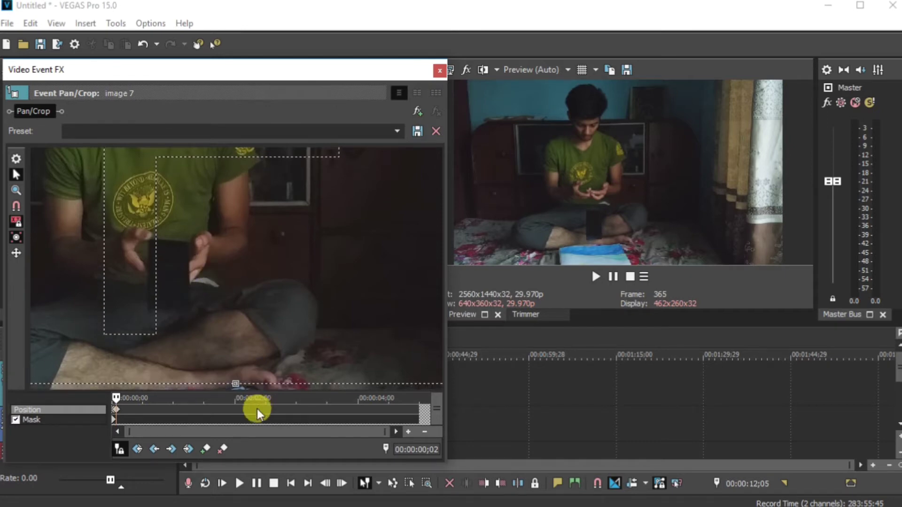
key("Right")
key("Right")
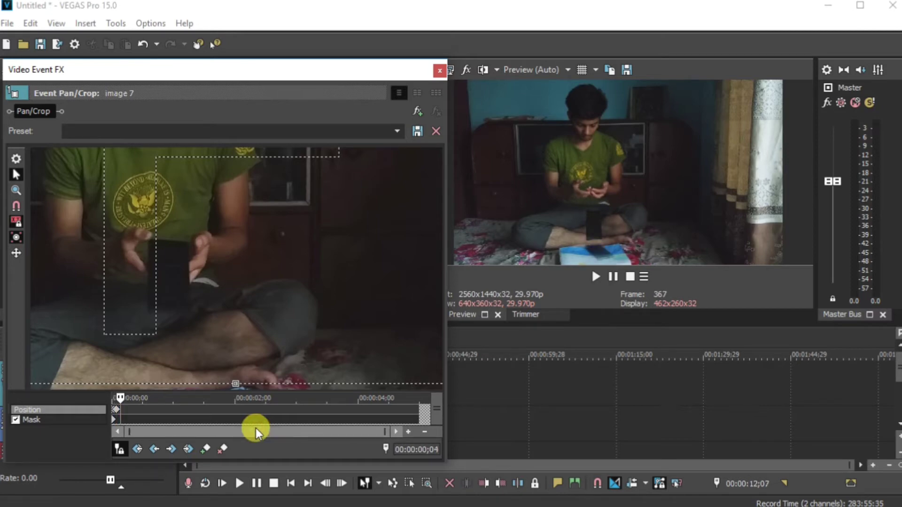
key("Left")
key("Right")
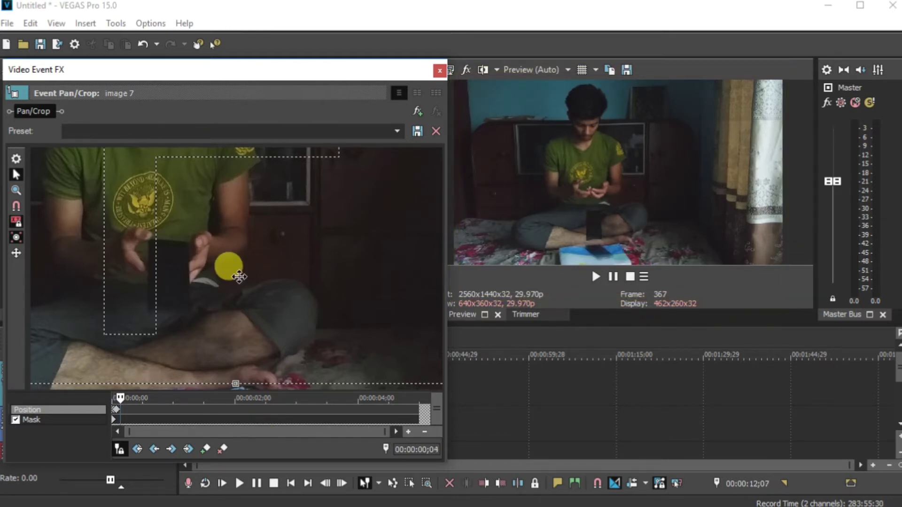
left_click_drag(239, 276, 226, 193)
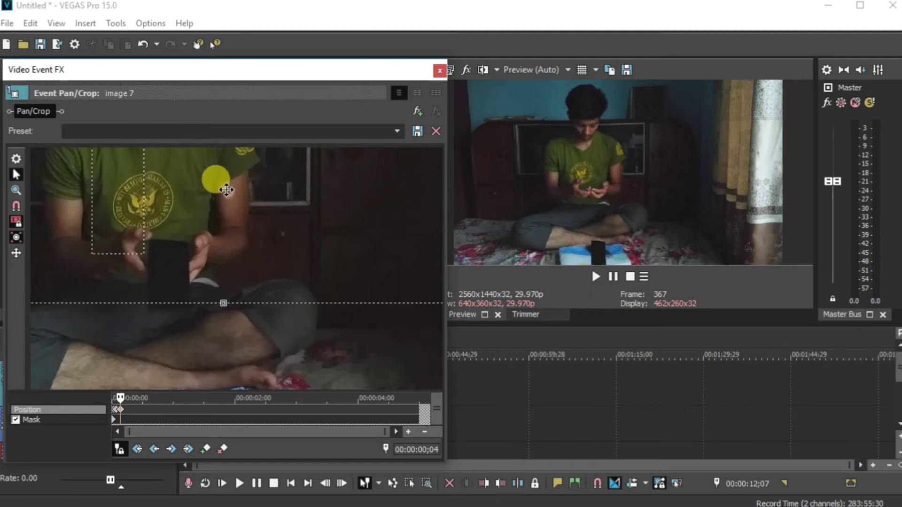
left_click_drag(226, 189, 224, 166)
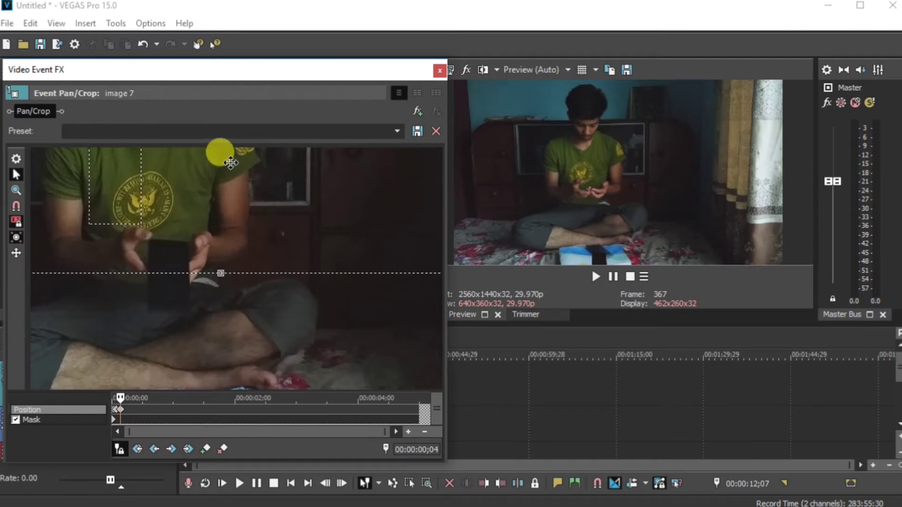
Step: Close Pan/Crop, insert another top video track, and place a second copy of image 7.jpg on it
left_click(439, 69)
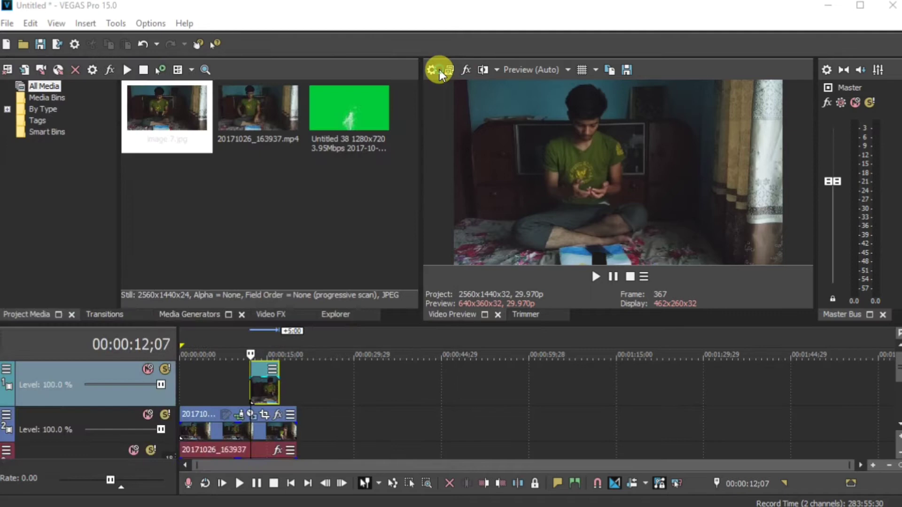
right_click(316, 387)
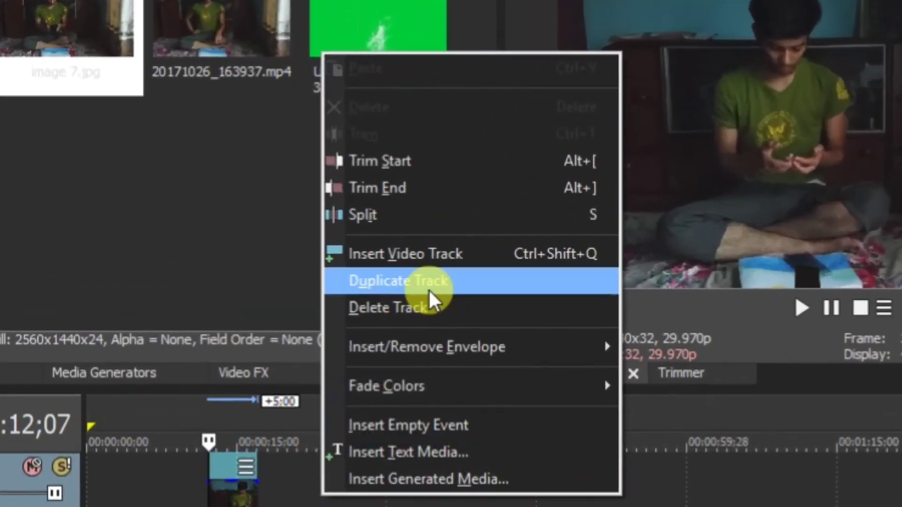
left_click(424, 251)
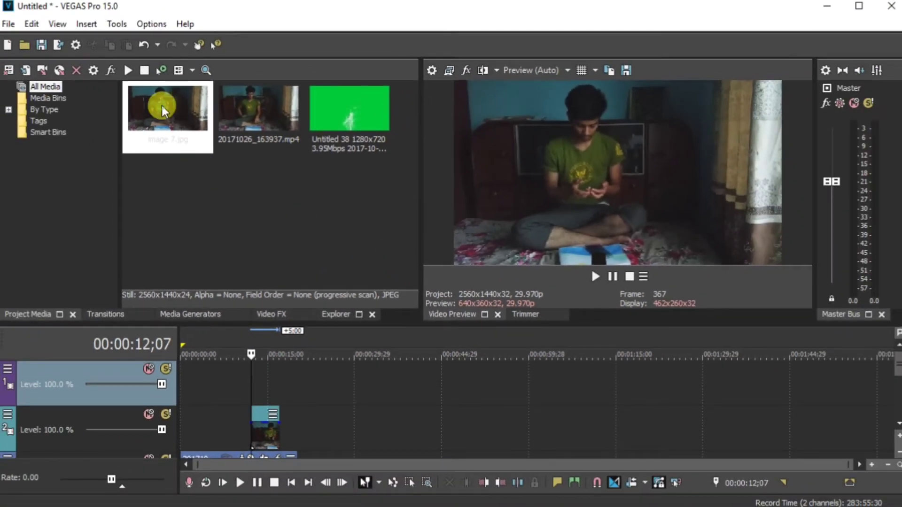
left_click_drag(161, 106, 257, 381)
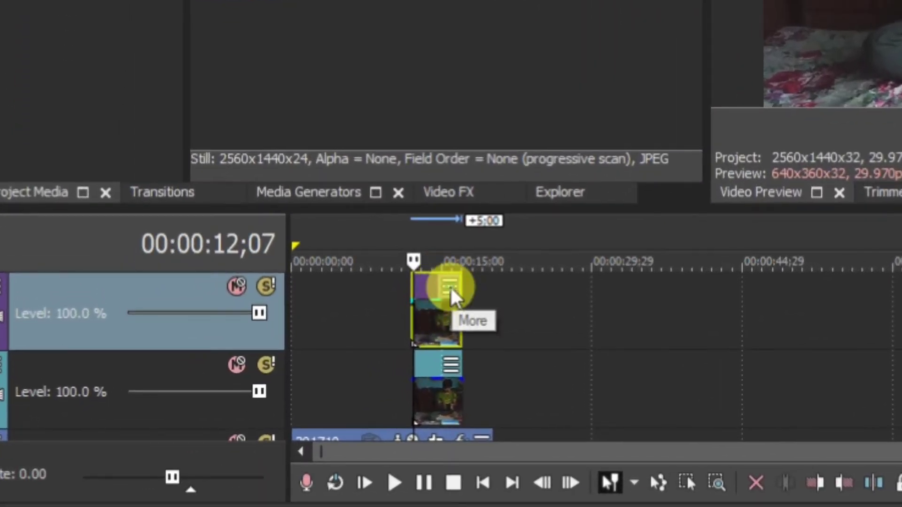
Step: Open Event Pan/Crop on the top image copy with Mask enabled and the Anchor Creation Tool
left_click(451, 288)
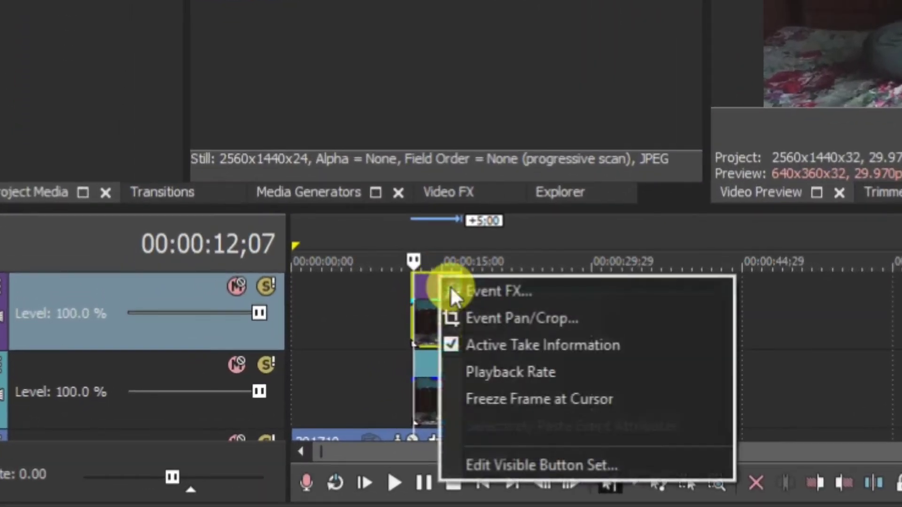
left_click(462, 310)
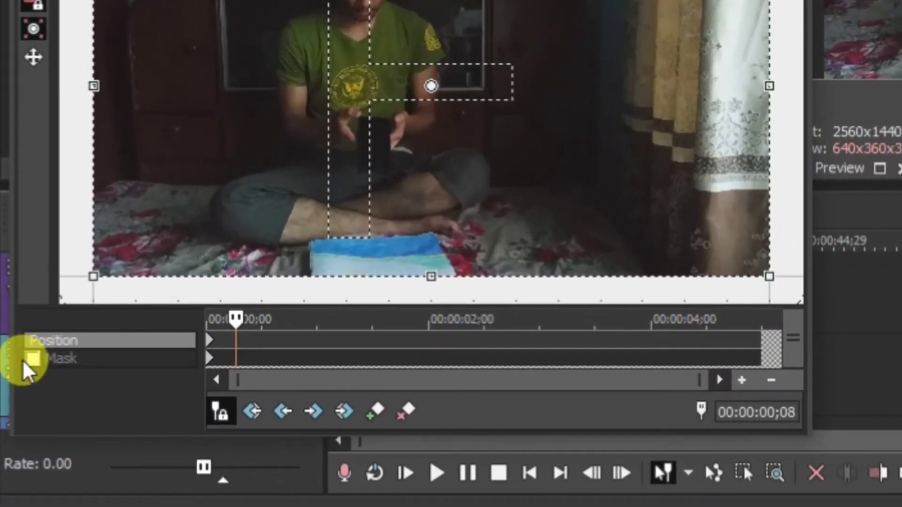
left_click(22, 360)
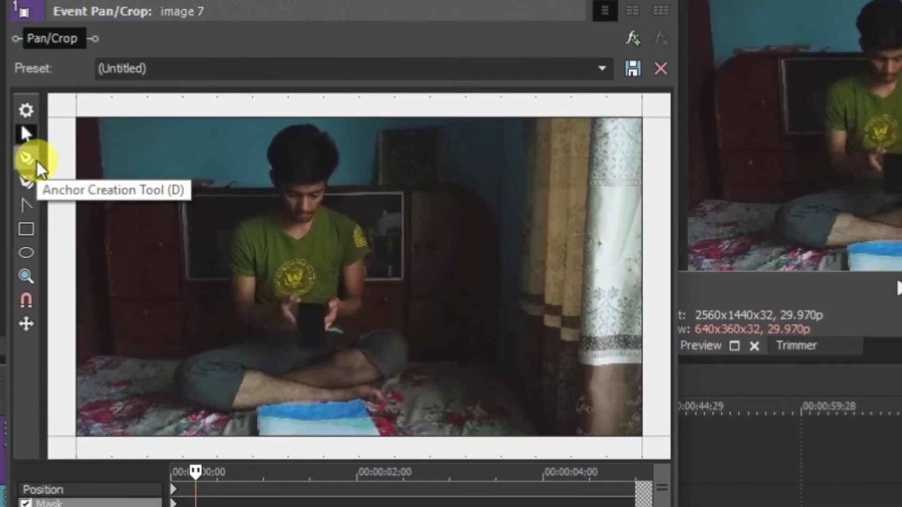
left_click(37, 158)
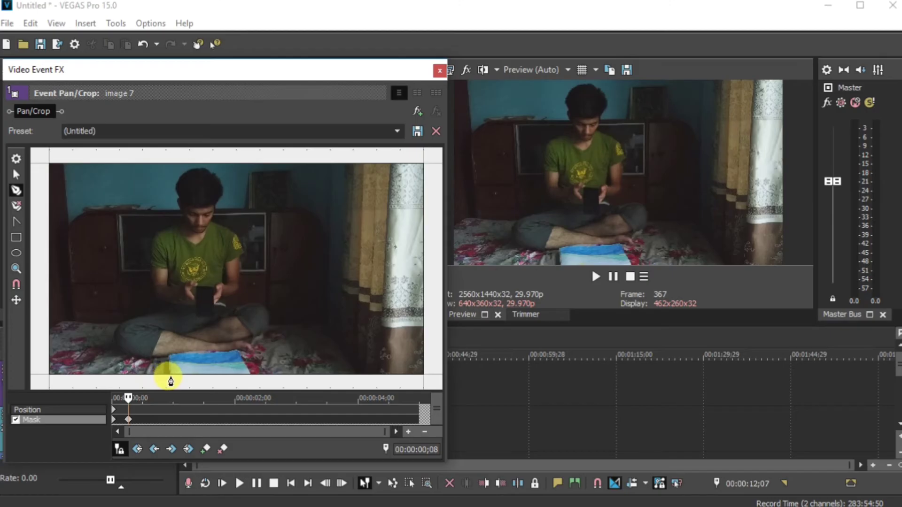
Step: Outline the blue painting with a closed multi-point mask along its top edge, then close Pan/Crop
left_click(171, 377)
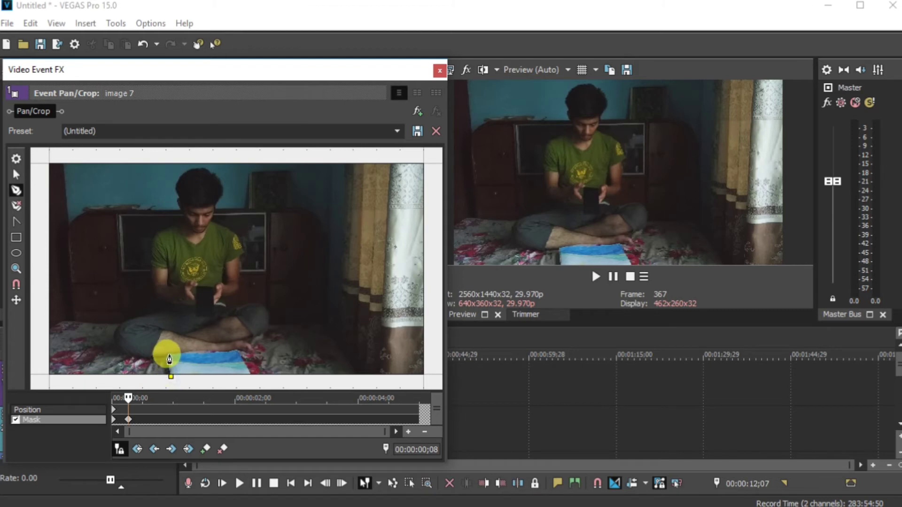
left_click(169, 355)
left_click(184, 353)
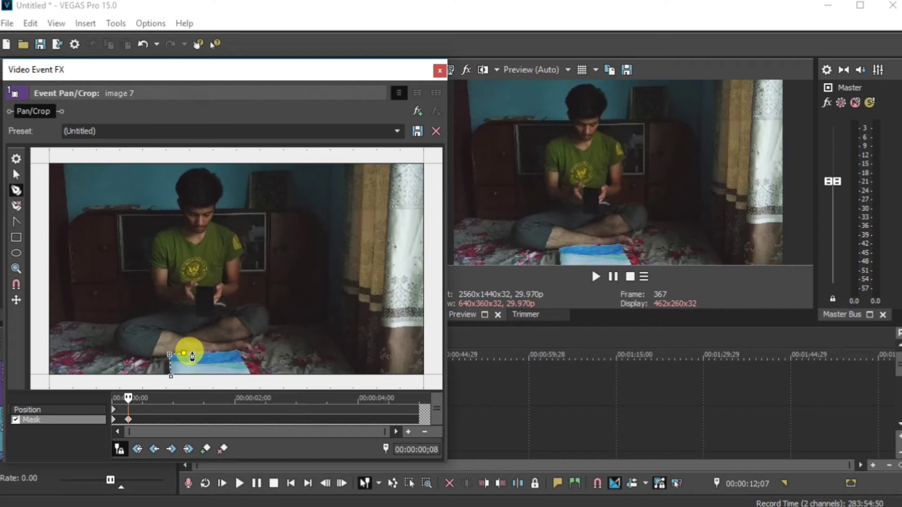
left_click(193, 353)
left_click(200, 352)
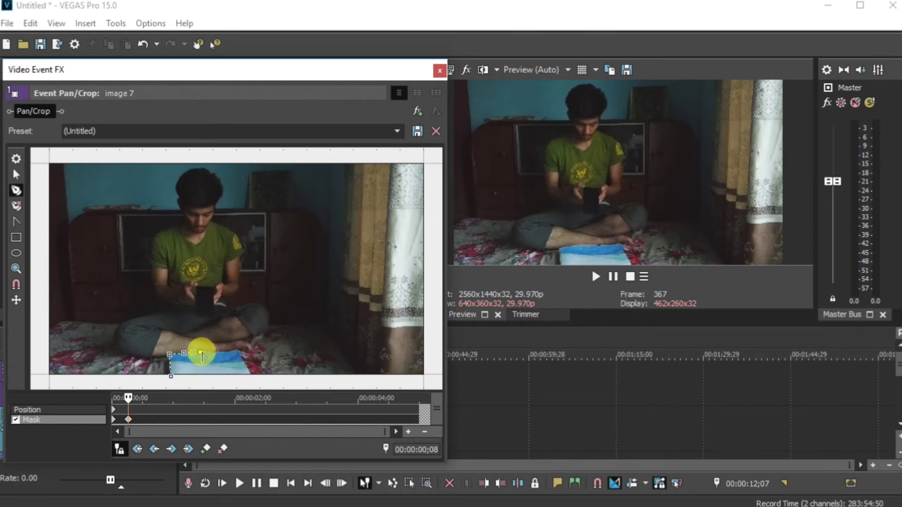
left_click(207, 352)
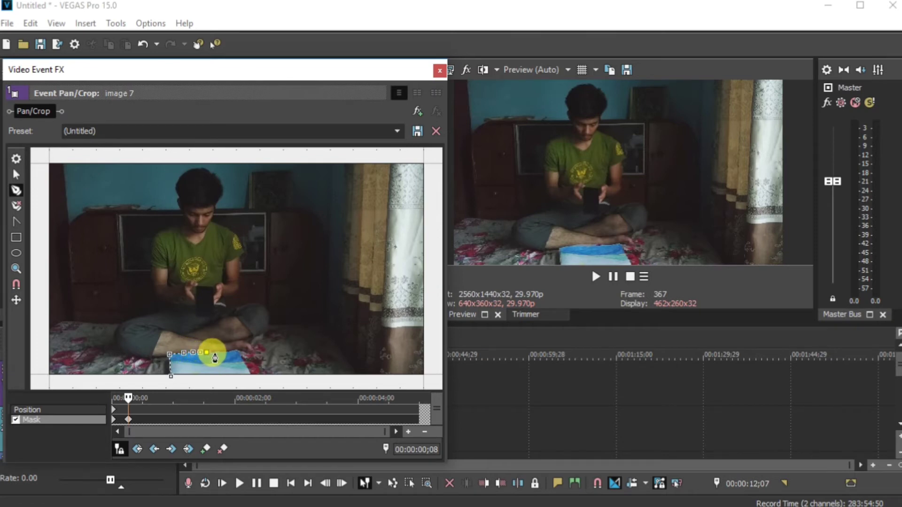
left_click(215, 353)
left_click(223, 352)
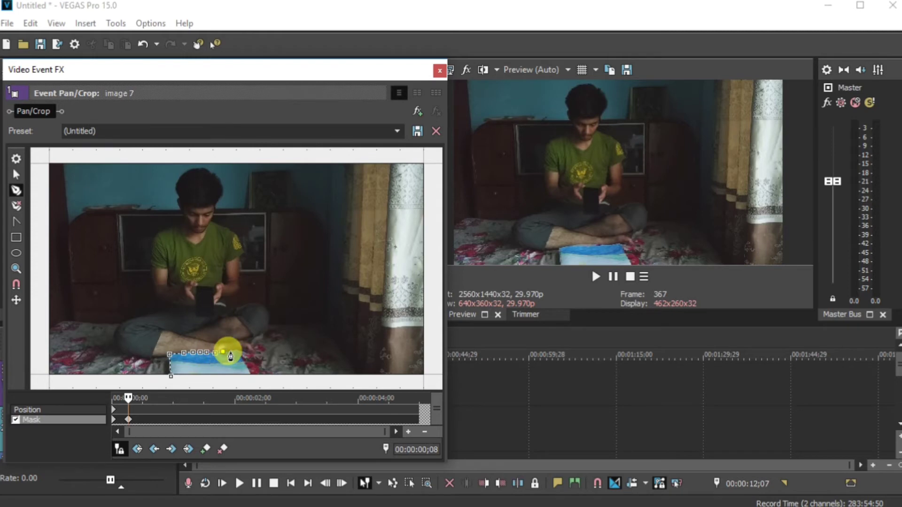
left_click(233, 352)
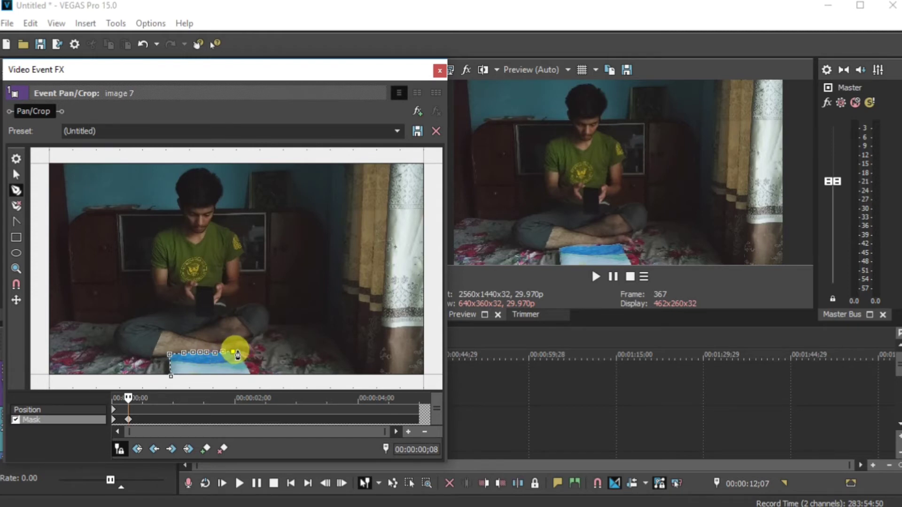
left_click(238, 351)
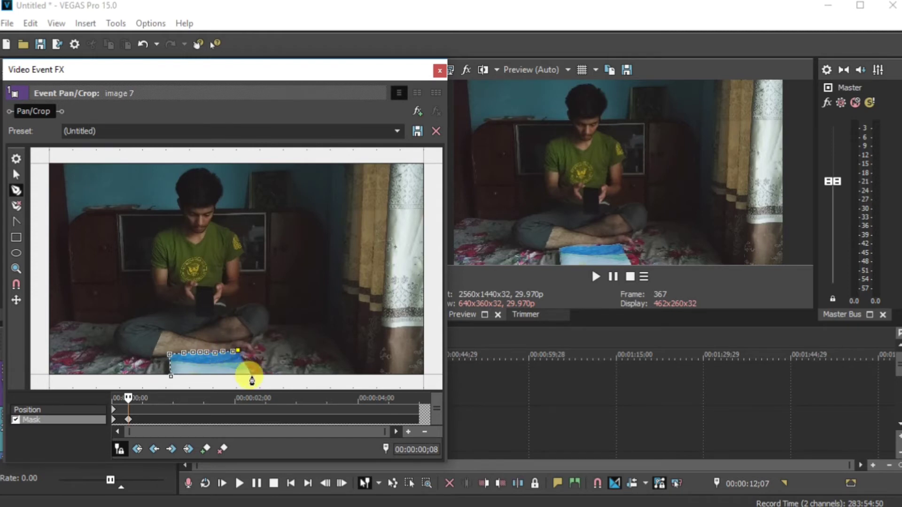
left_click(250, 377)
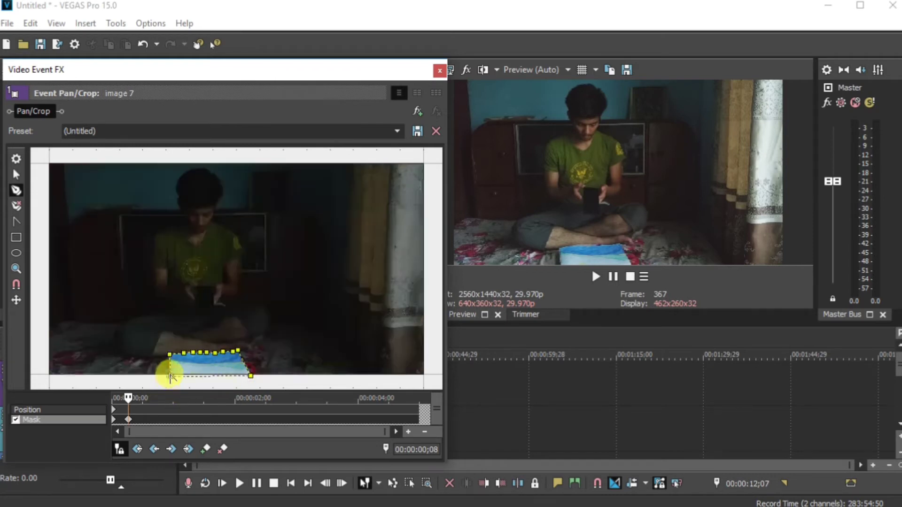
left_click(170, 376)
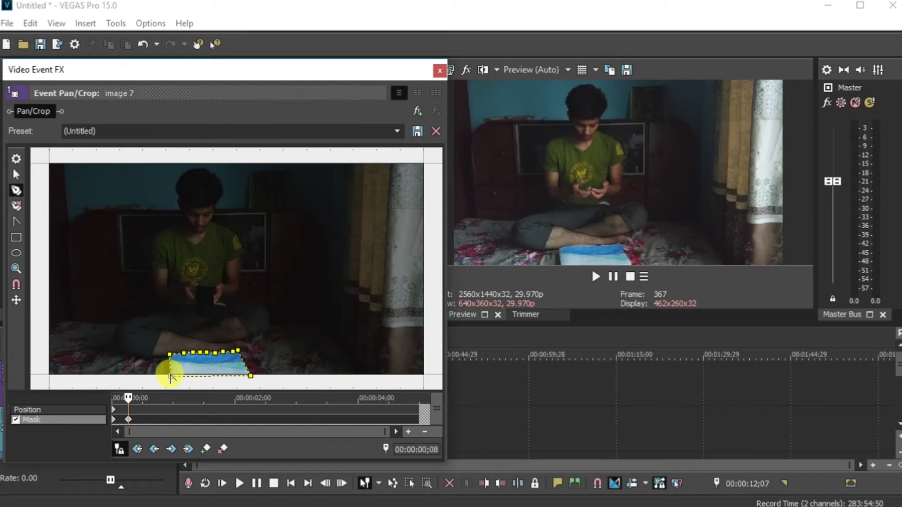
left_click(442, 67)
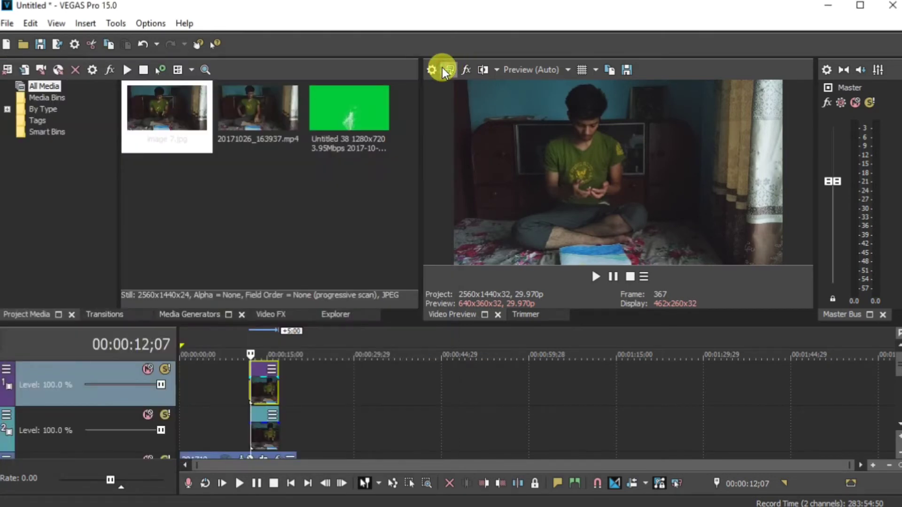
Step: Reopen Pan/Crop on the top copy, select the painting mask, and zoom the view onto it
left_click(274, 370)
left_click(274, 393)
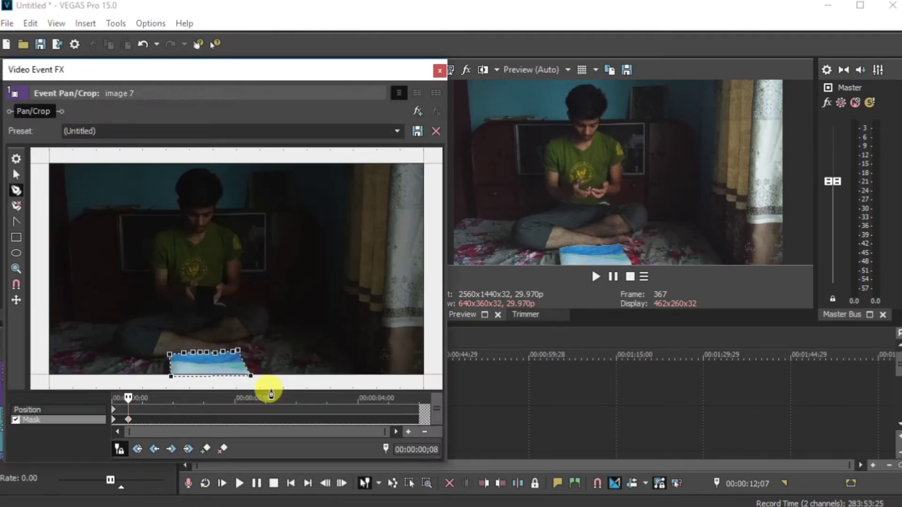
left_click(16, 176)
left_click(186, 364)
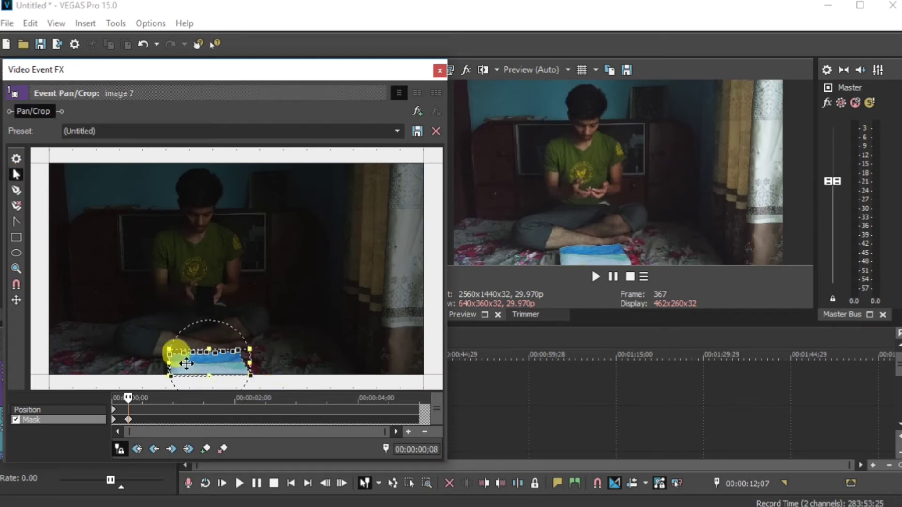
left_click(220, 298)
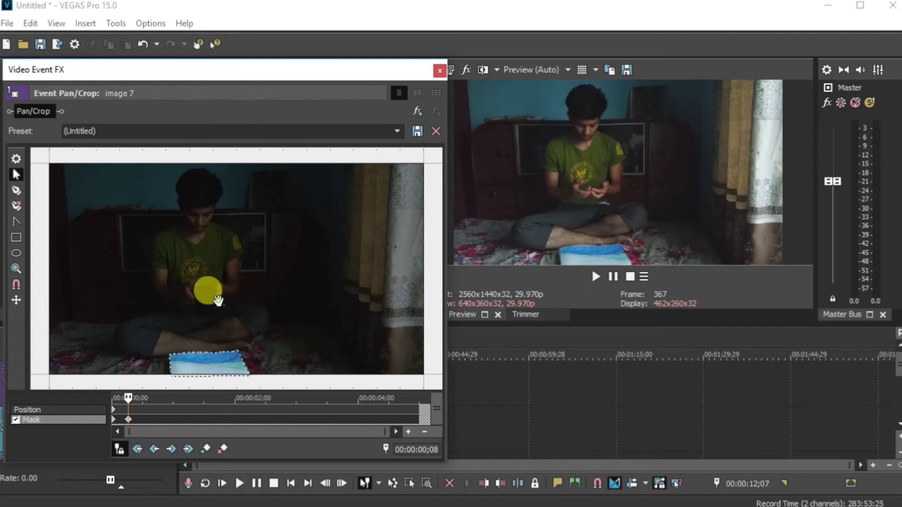
scroll(209, 347, "up", 2)
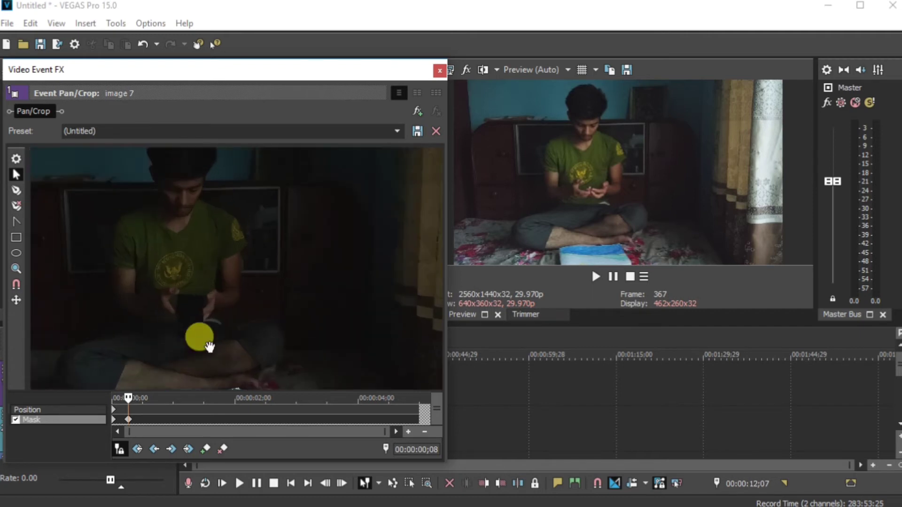
left_click_drag(209, 346, 207, 261)
scroll(198, 355, "up", 3)
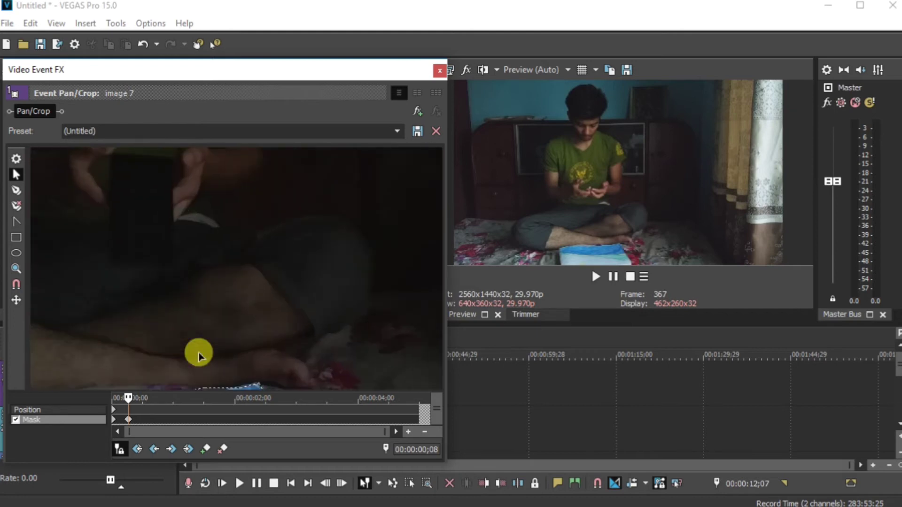
left_click_drag(198, 354, 234, 162)
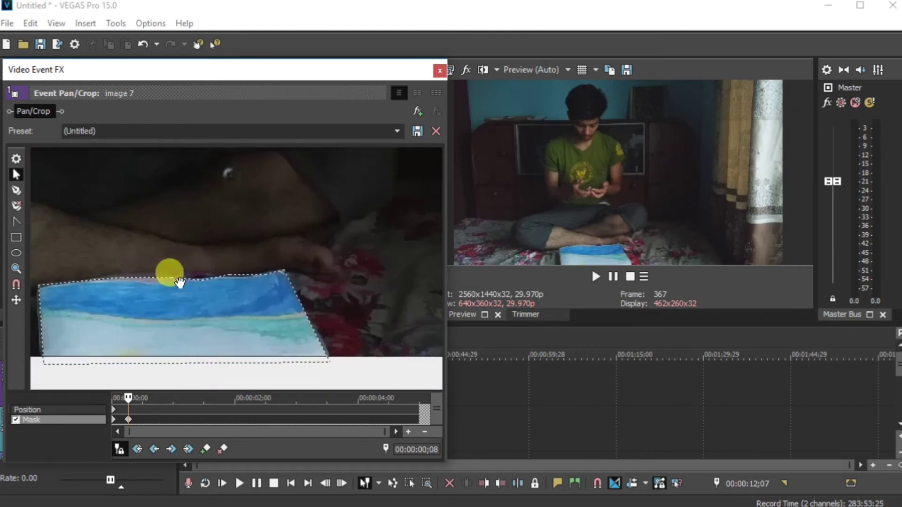
scroll(246, 258, "down", 2)
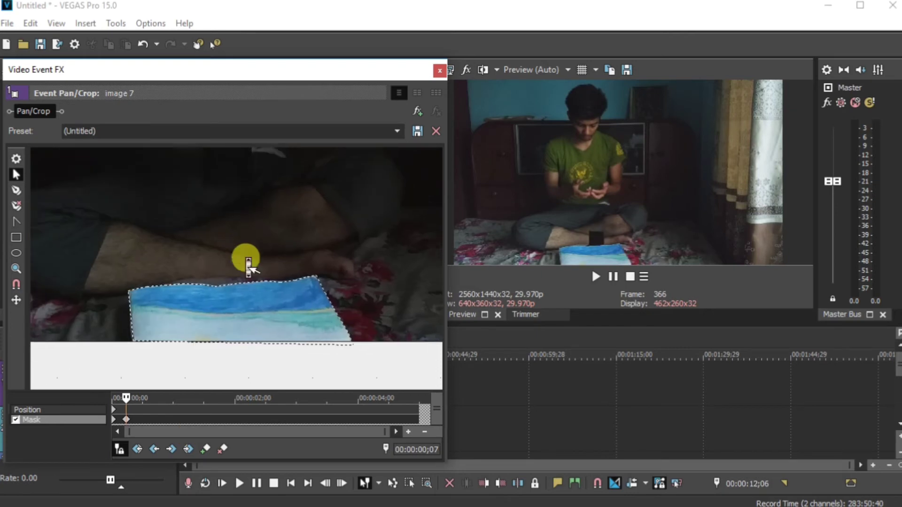
Step: Replace a top-edge mask point with new points forming a dip in the painting's outline
left_click(242, 293)
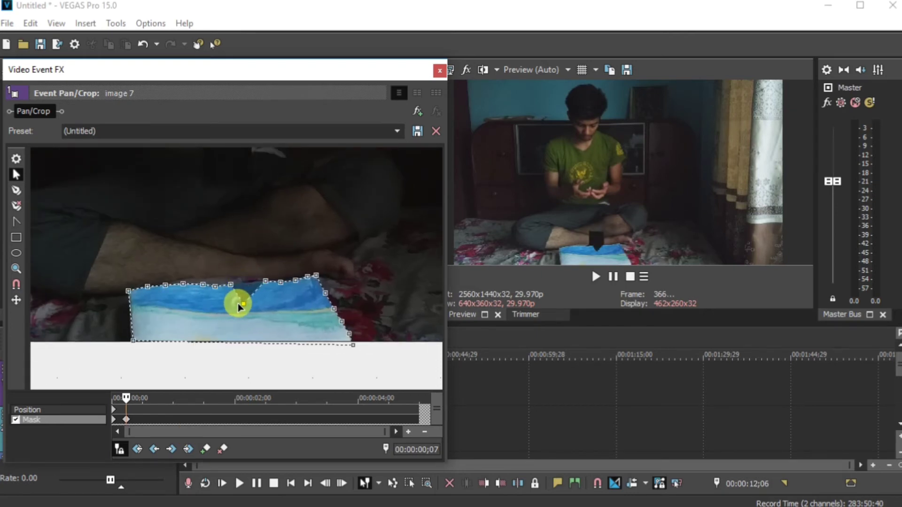
left_click(229, 283)
key("Delete")
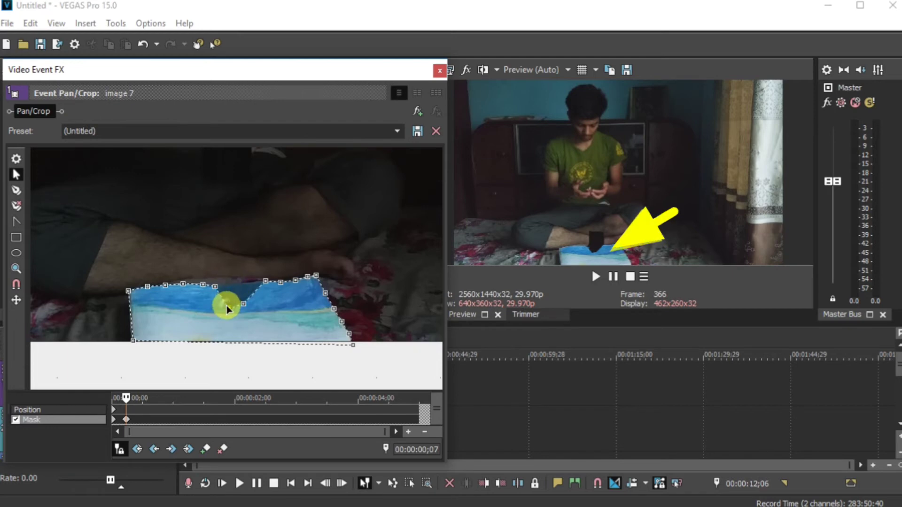
double_click(228, 315)
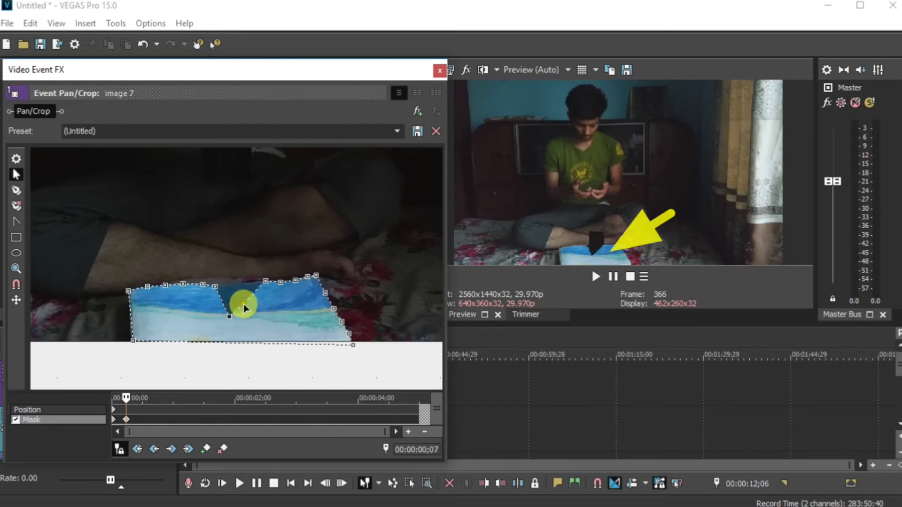
double_click(248, 312)
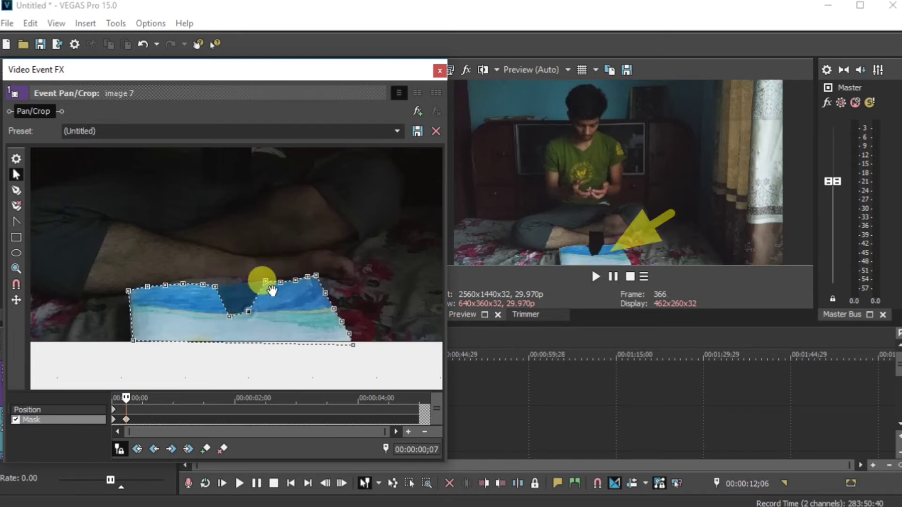
left_click_drag(265, 281, 221, 317)
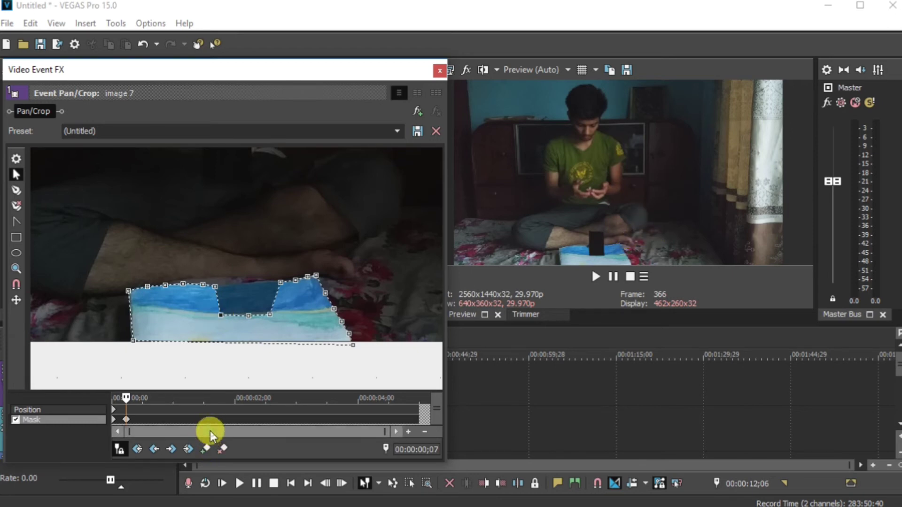
Step: Two frames later, drag the dip's points back up to flatten the notch, then close the effects window
key("Right")
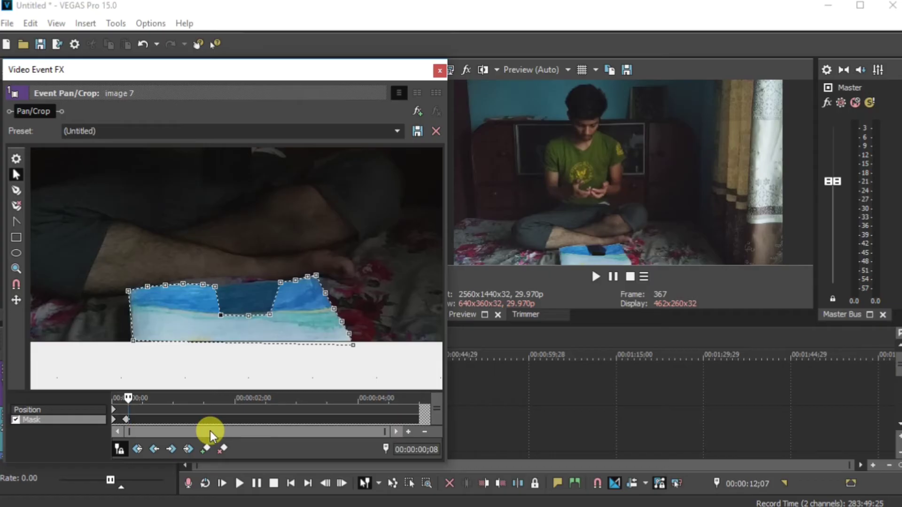
key("Right")
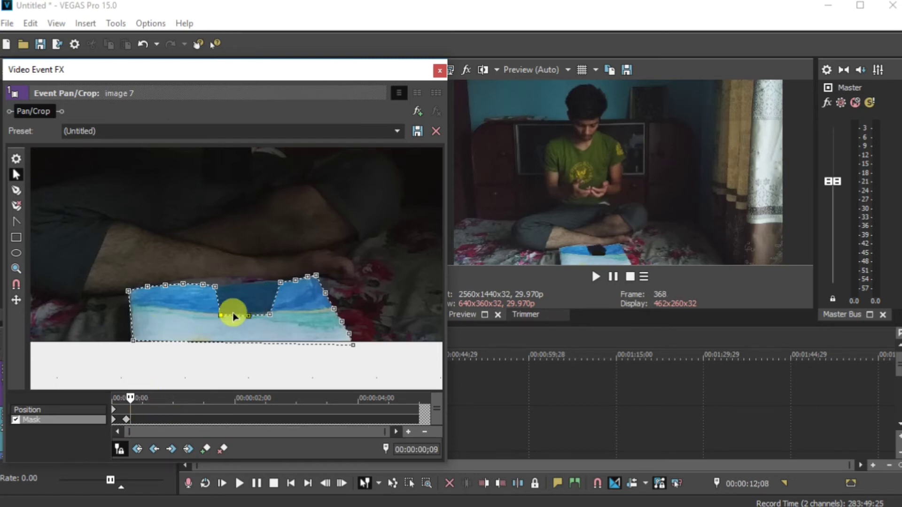
left_click_drag(224, 316, 247, 284)
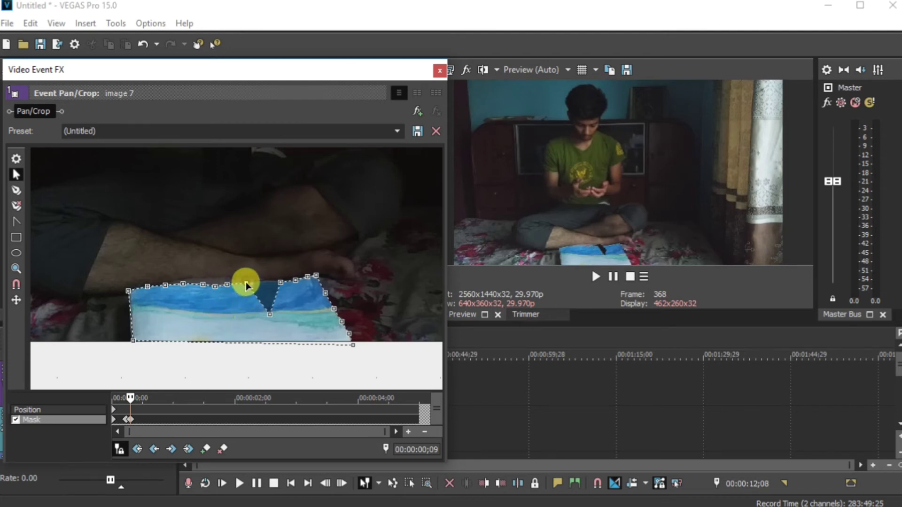
left_click_drag(268, 315, 263, 278)
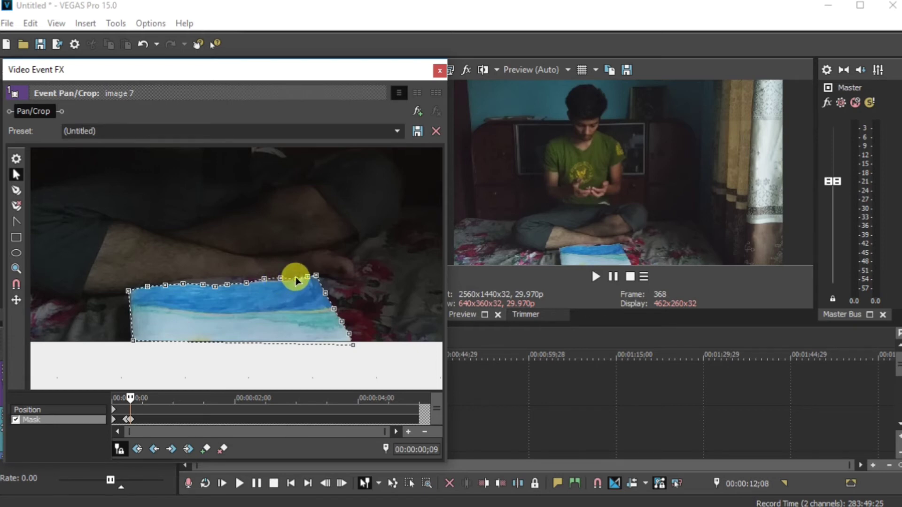
left_click(440, 64)
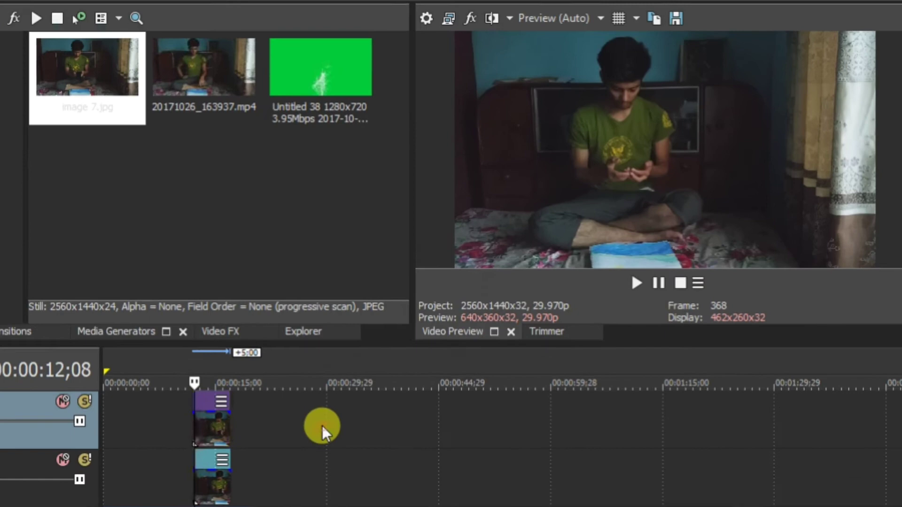
Step: Insert a new top video track and place the Untitled 38 splash clip at the playhead, about 12;08
right_click(352, 385)
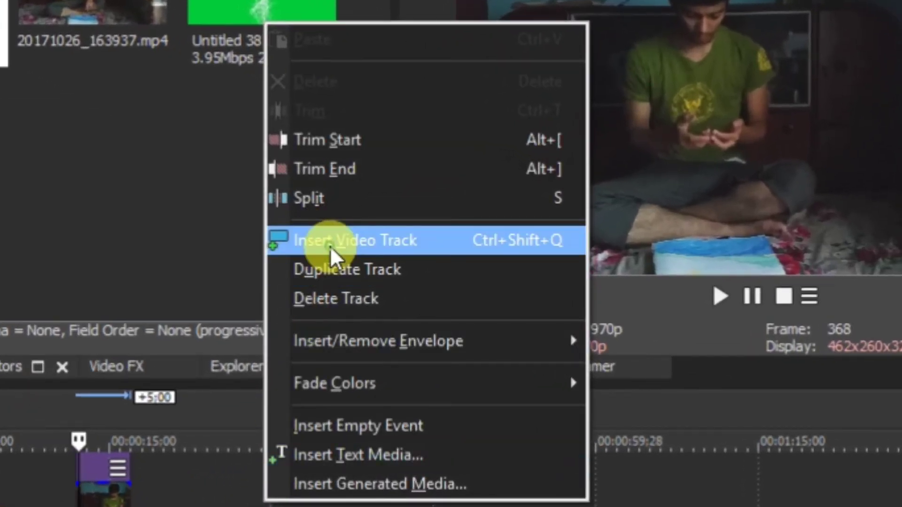
left_click(331, 241)
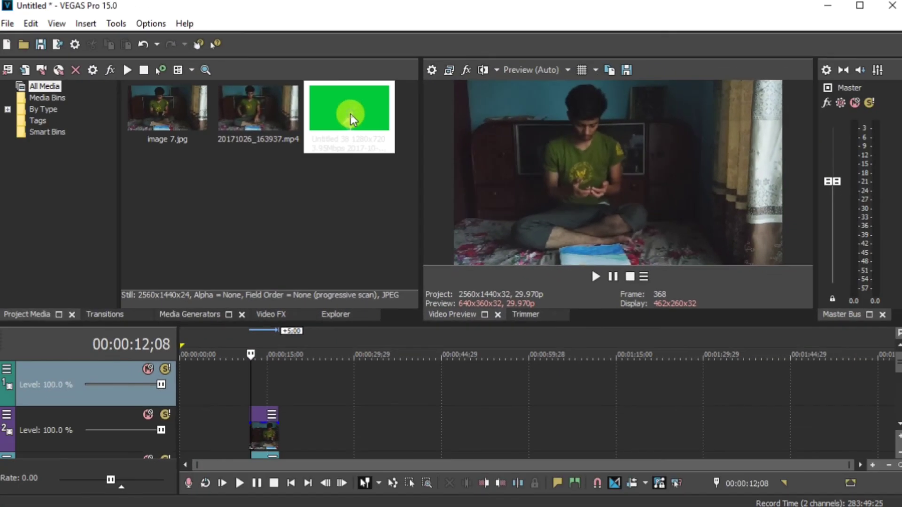
left_click_drag(263, 12, 124, 459)
left_click_drag(276, 367, 257, 362)
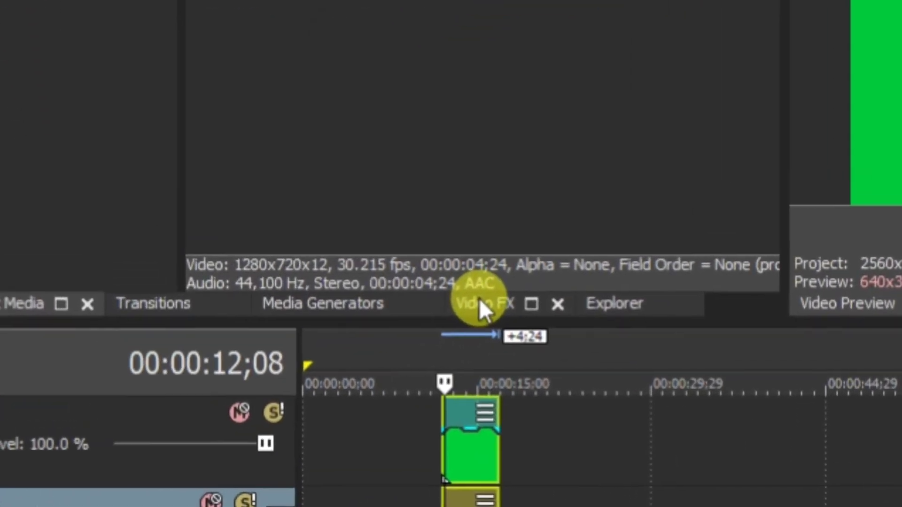
Step: Apply the Chroma Keyer effect from Video FX to the Untitled 38 splash clip
left_click(452, 267)
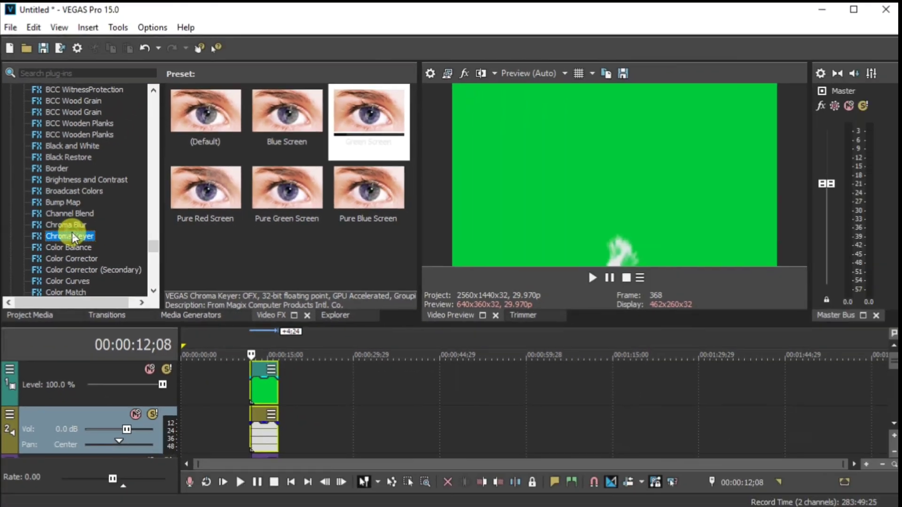
left_click_drag(73, 234, 241, 339)
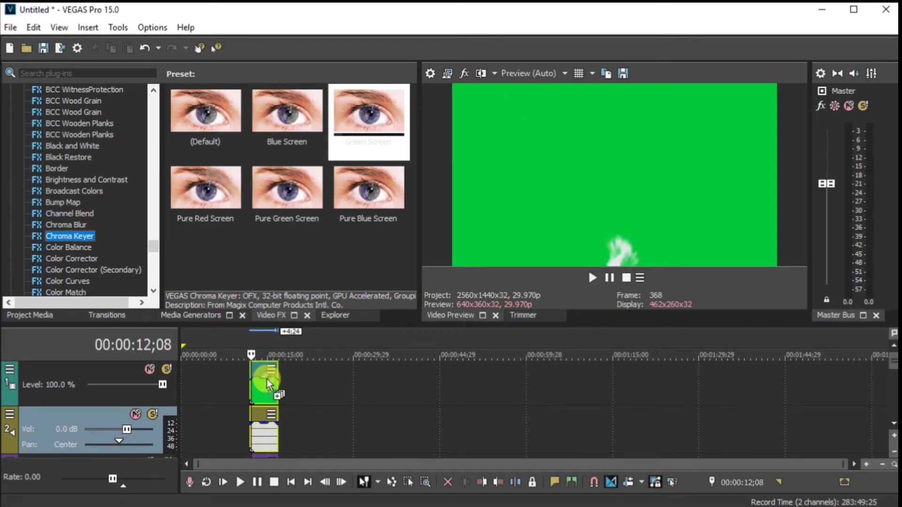
left_click_drag(258, 384, 259, 384)
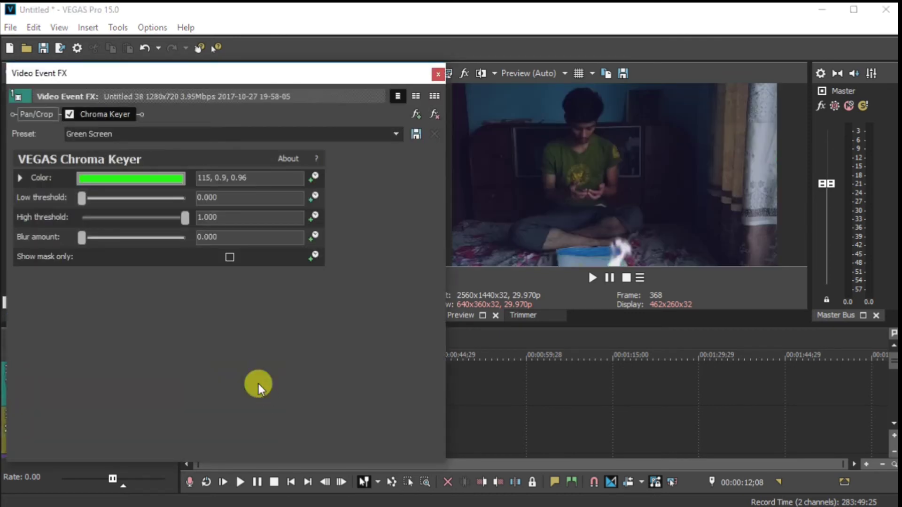
Step: Set the key colour to green 115, 0.93, 0.96, with low threshold 0.354 and high 0.884
left_click(151, 176)
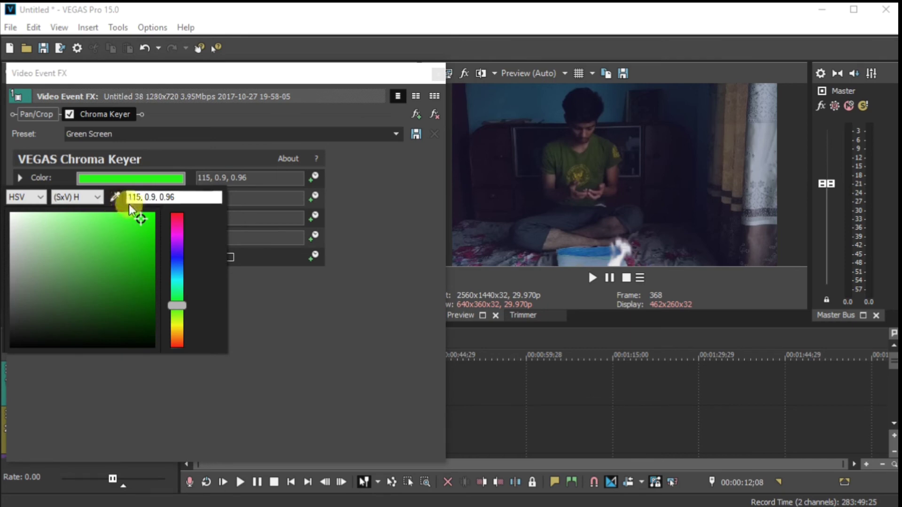
left_click(136, 216)
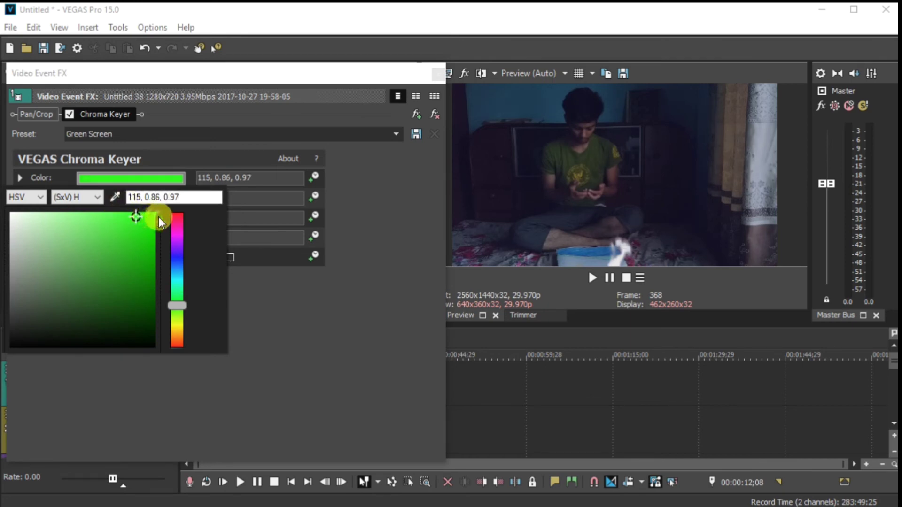
left_click(144, 218)
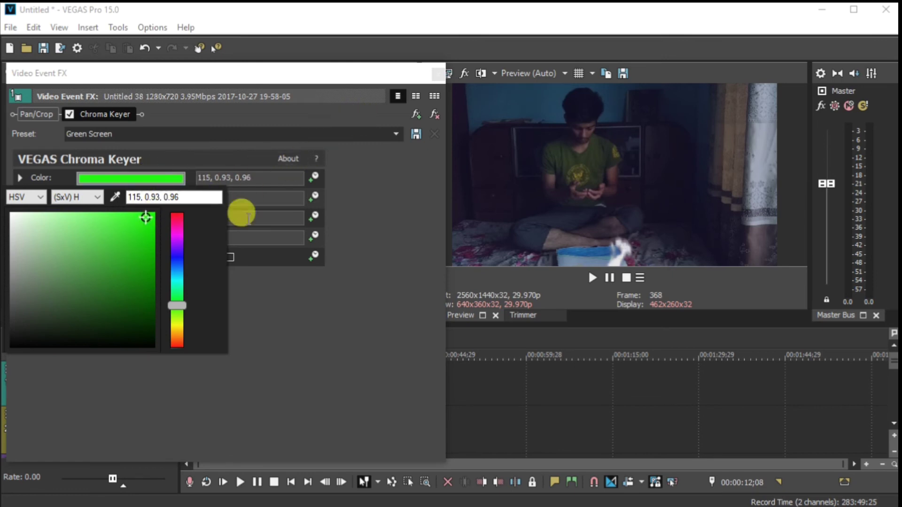
left_click(243, 291)
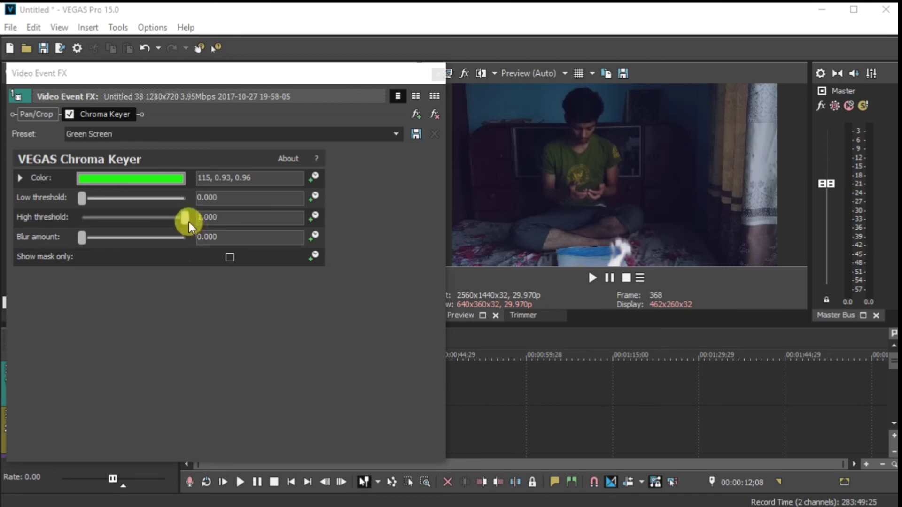
left_click_drag(186, 218, 177, 218)
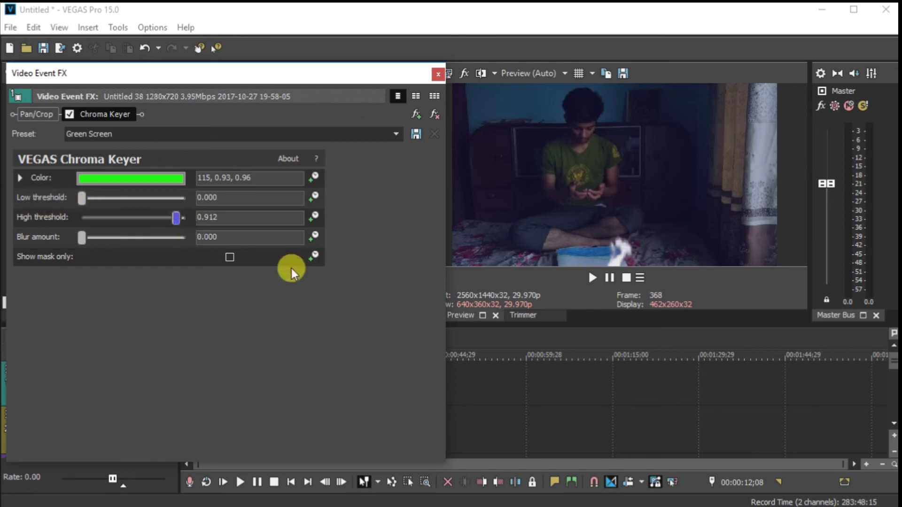
left_click(229, 262)
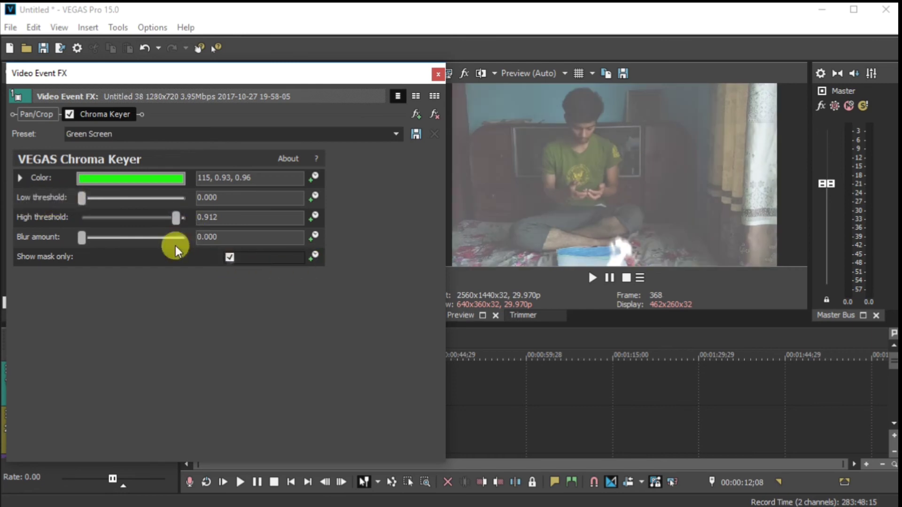
left_click_drag(78, 198, 115, 199)
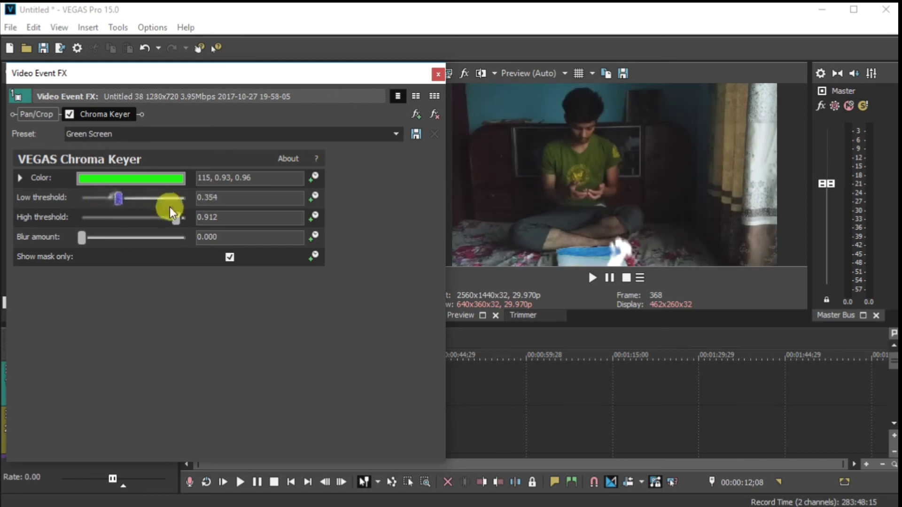
left_click_drag(176, 216, 172, 216)
Step: Shift the green splash clip's Event Pan/Crop frame so the keyed splash lands over the painting
left_click(438, 75)
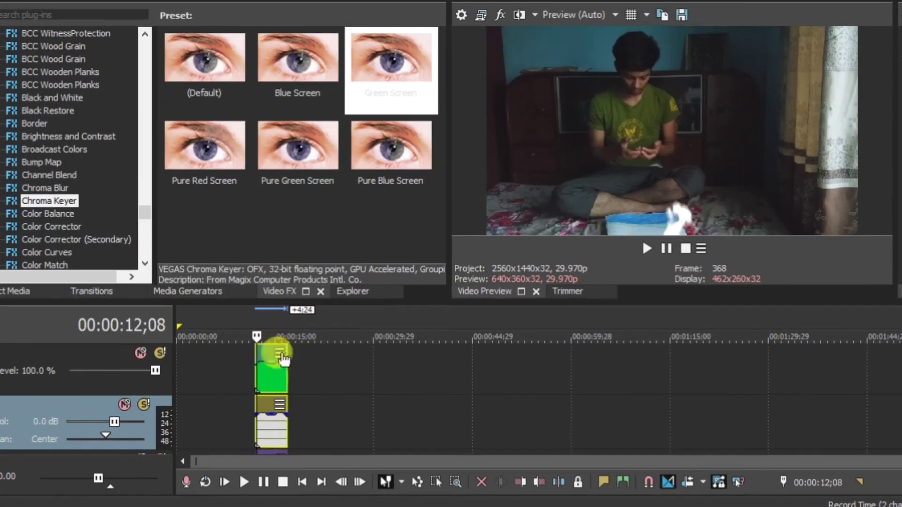
left_click(269, 369)
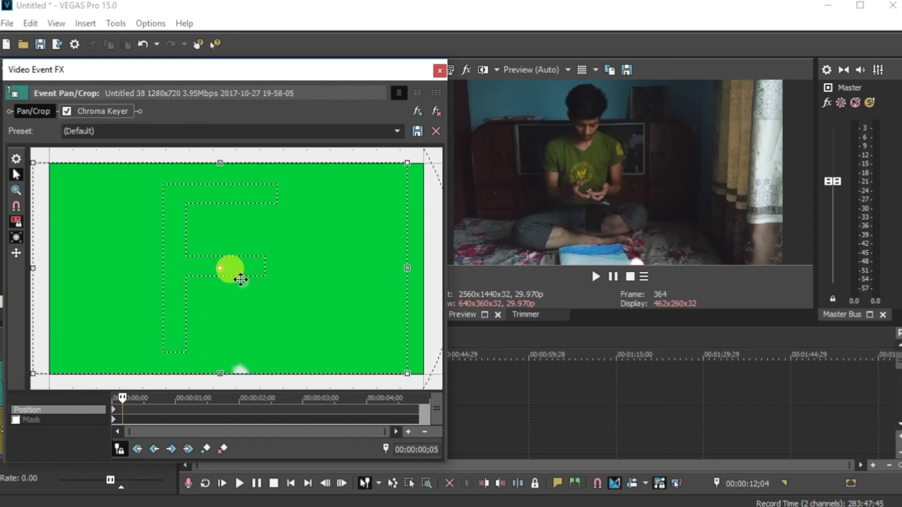
mouse_move(241, 280)
left_mouse_down()
mouse_move(276, 272)
mouse_move(275, 300)
mouse_move(299, 297)
left_mouse_up()
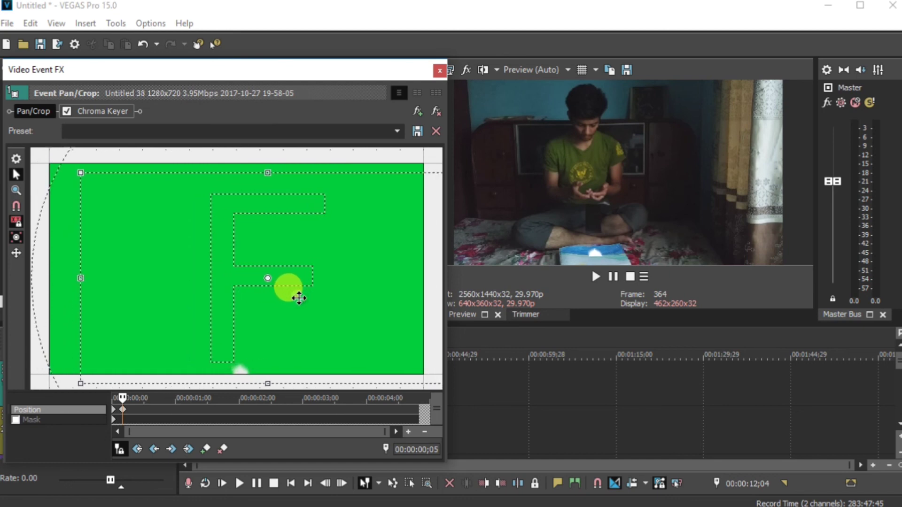